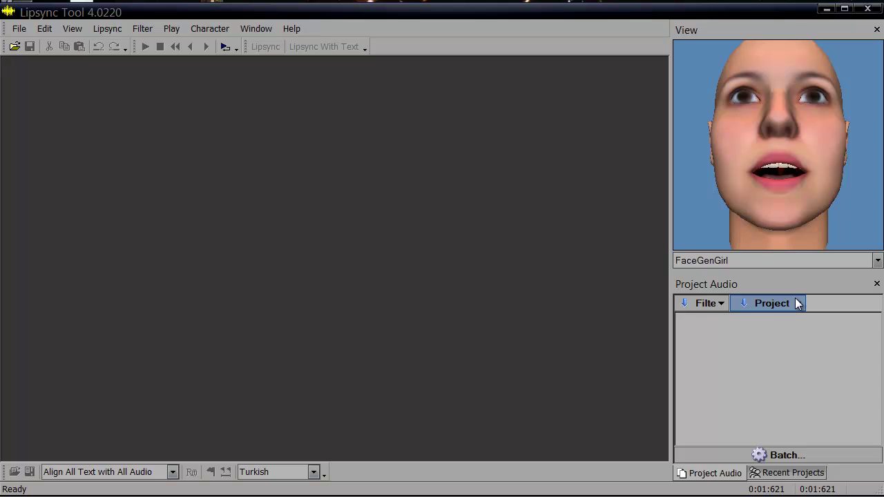
Start a new project named 'Smuggler Audio' with the file path D:\audio\.
left_click(798, 304)
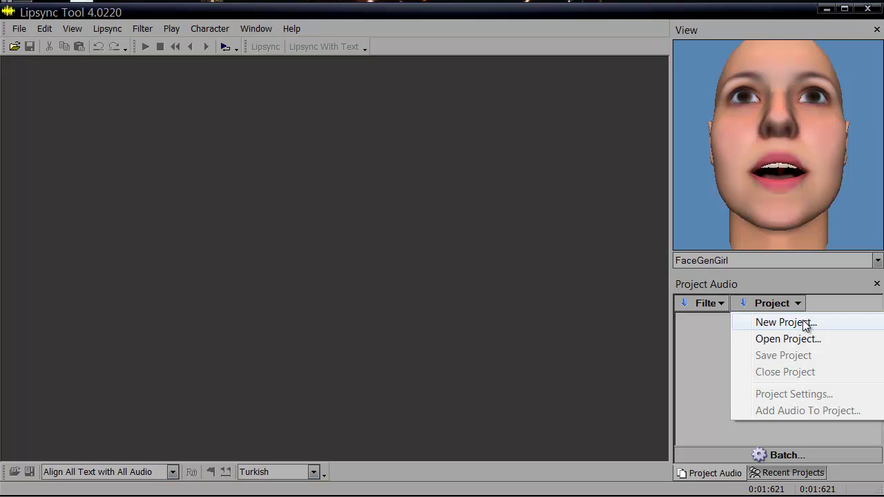
left_click(803, 322)
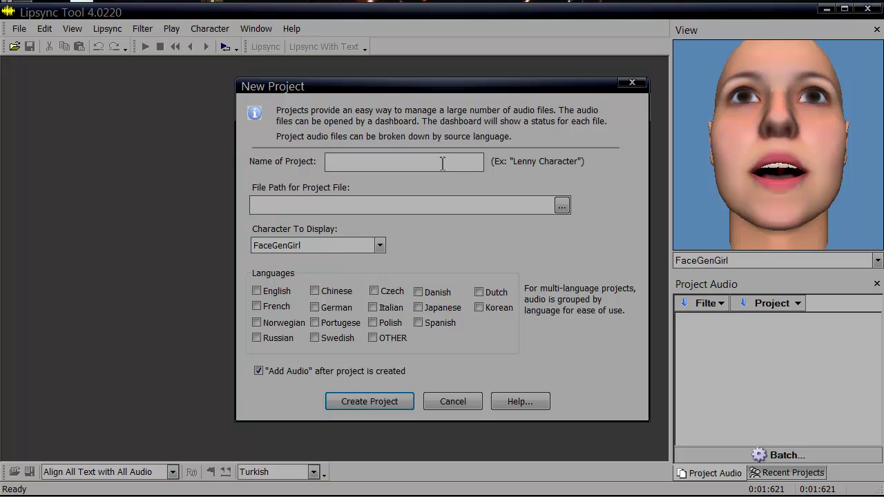
type("Smuggler Audio")
key("Tab")
type("D:\\audio\\")
key("alt+space")
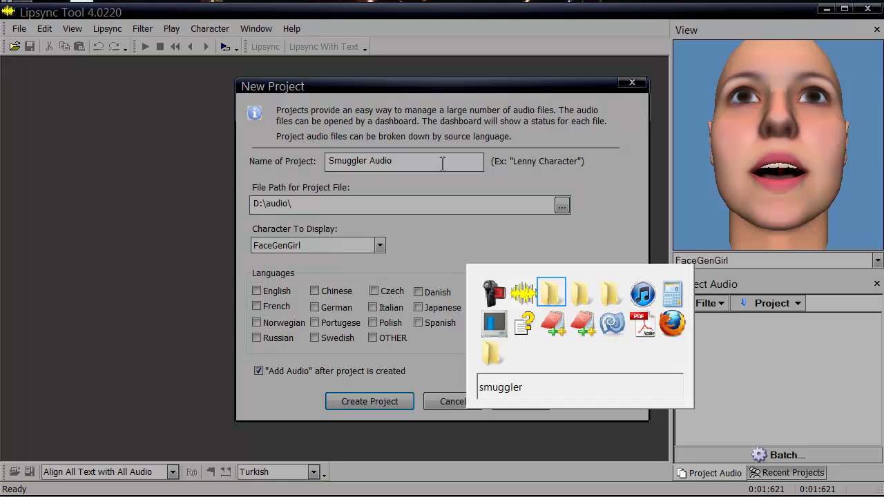
key("Escape")
key("alt+space")
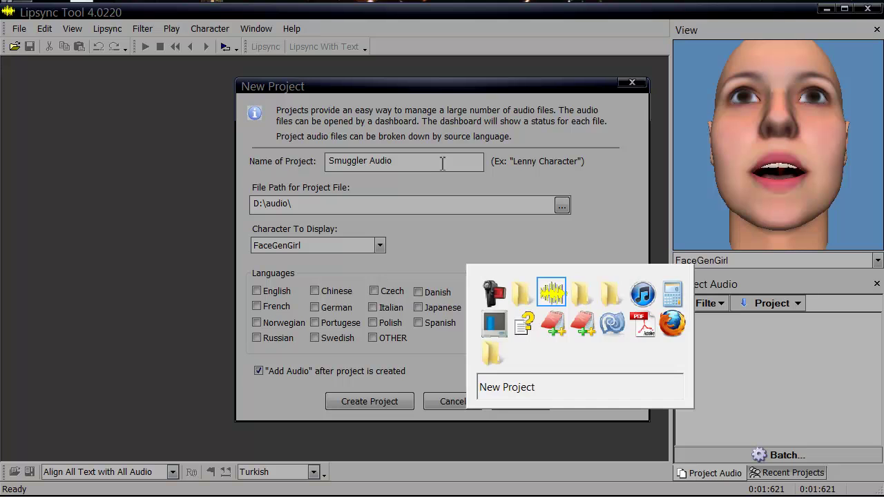
key("Escape")
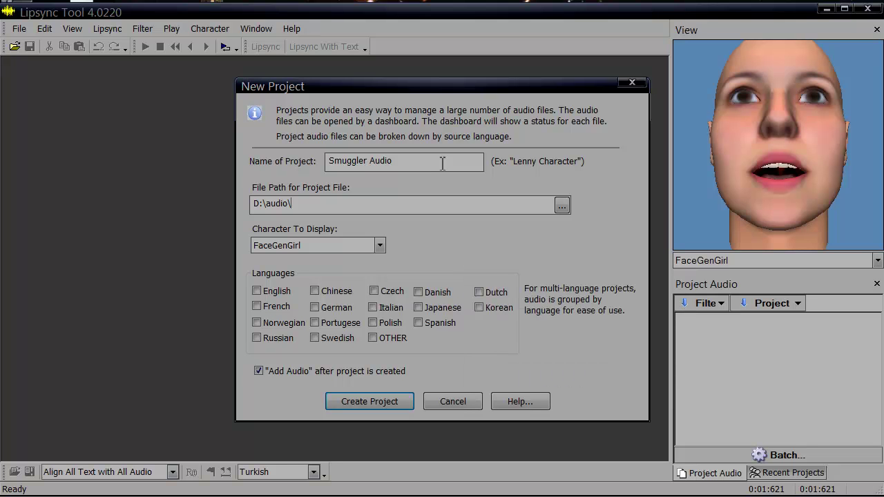
In the save dialog, go to D:\audio and pick the existing smuggler.annoprj name as a base.
left_click(560, 205)
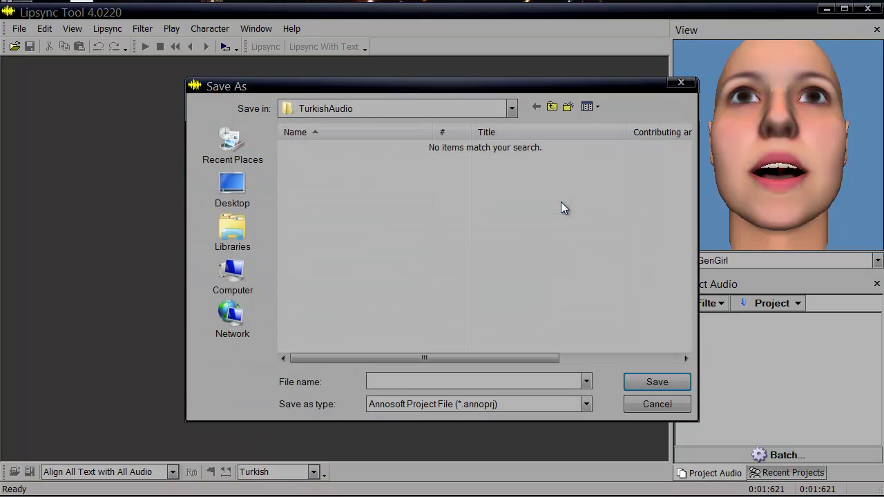
type("D:\\audio")
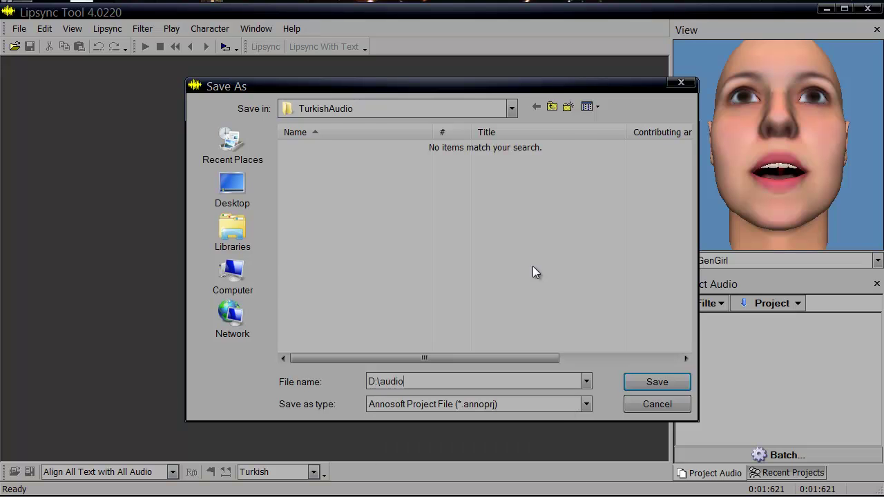
key("Return")
type("s")
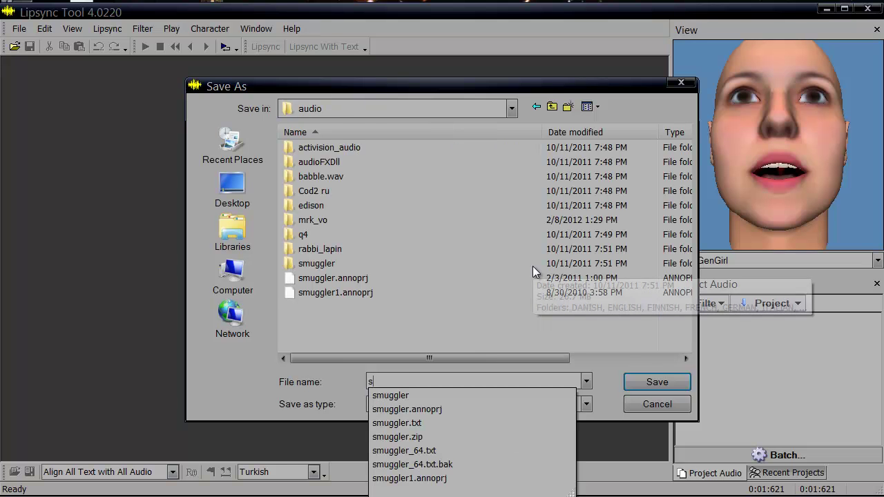
key("BackSpace")
type("smuggle")
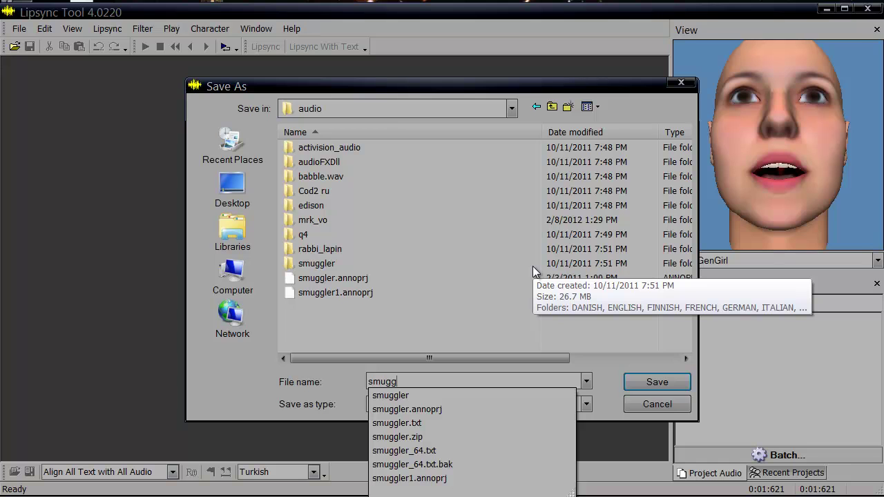
key("Down")
key("Down")
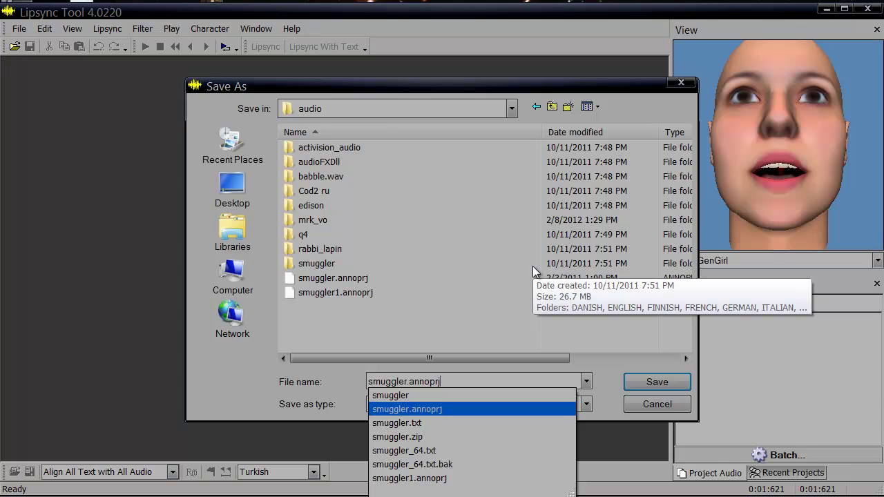
Save the project file as smuggler2.annoprj and display the High Poly D3D Model character.
type("2")
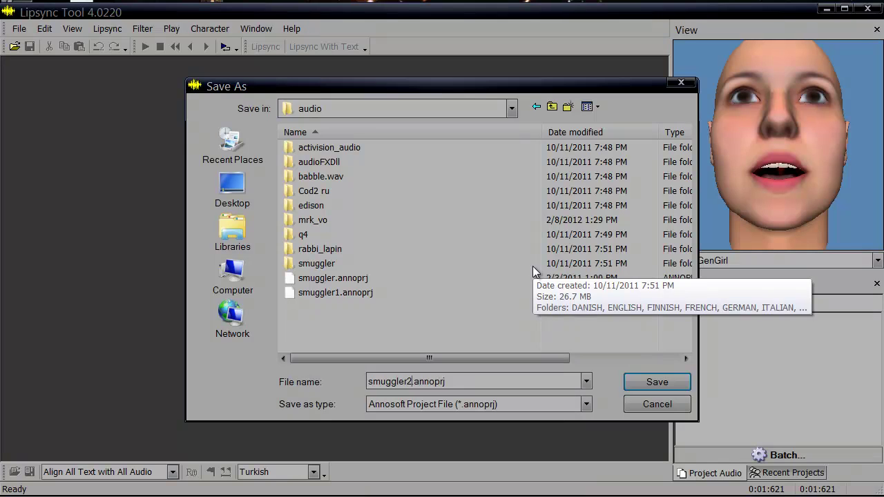
left_click(670, 387)
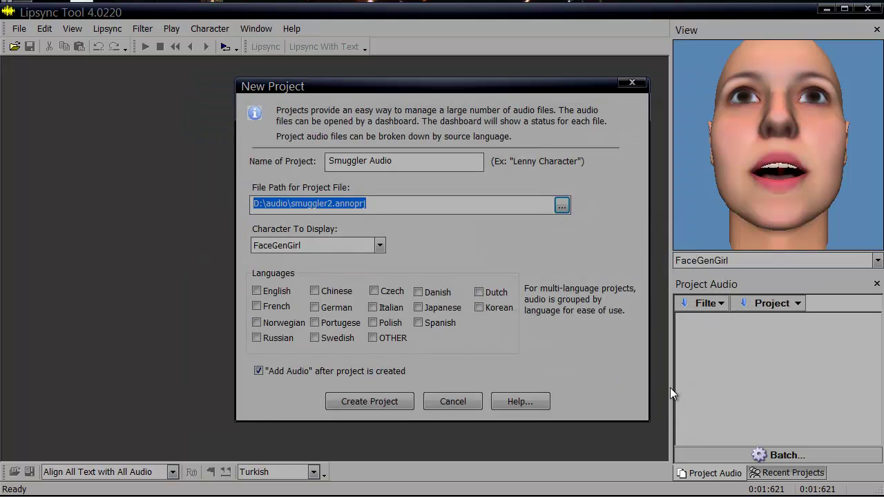
left_click(378, 246)
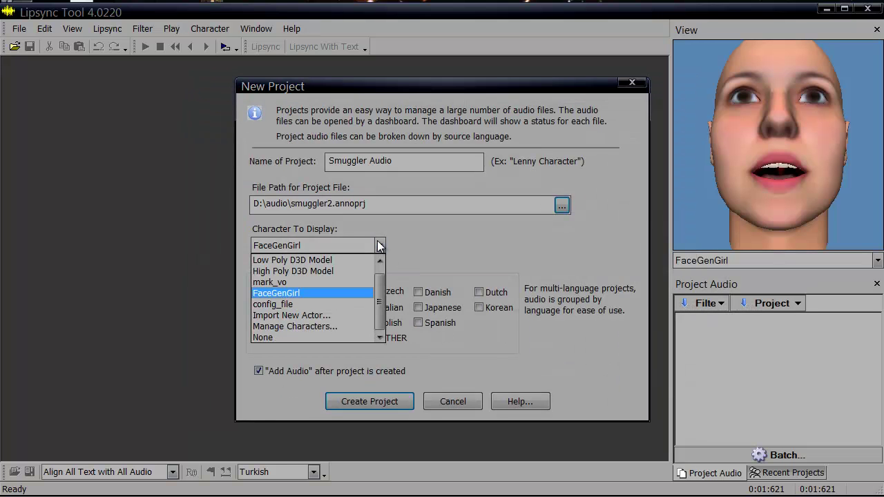
left_click(349, 274)
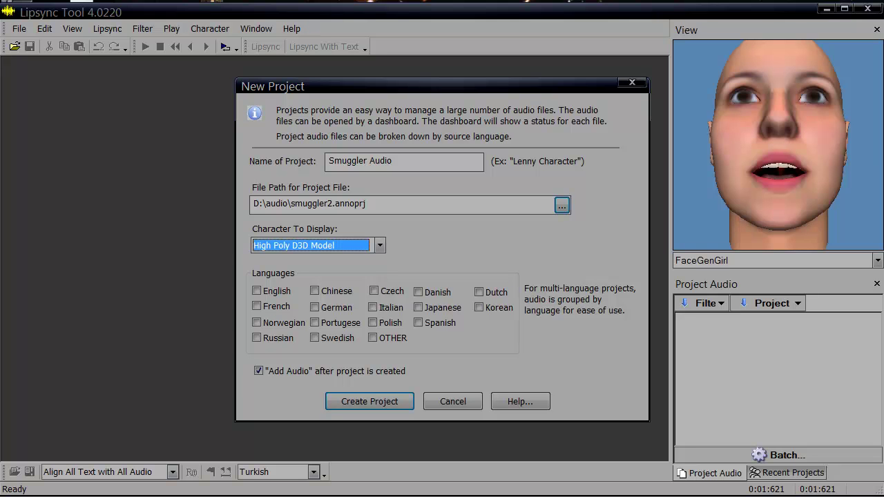
Tick English, Danish, French, Norwegian, Italian, Spanish, Portugese and German, then create the project.
left_click(276, 292)
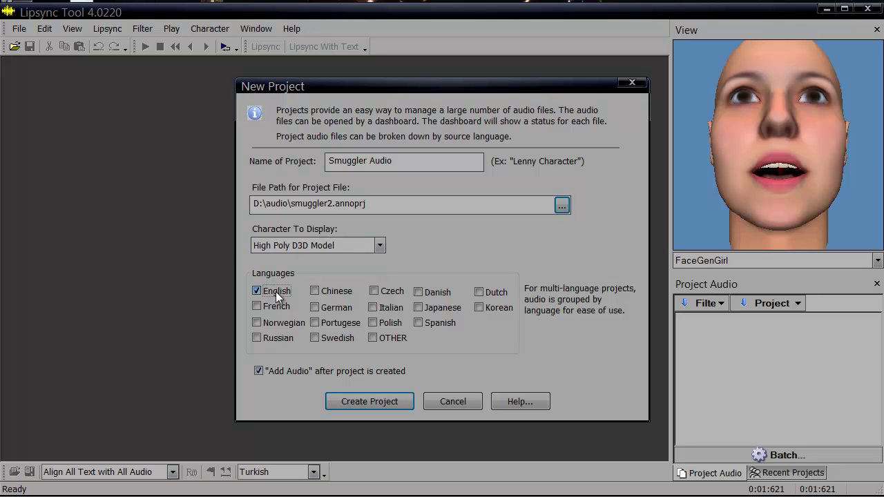
left_click(418, 294)
left_click(281, 312)
left_click(288, 322)
left_click(373, 316)
left_click(421, 324)
left_click(335, 324)
left_click(337, 309)
left_click(390, 402)
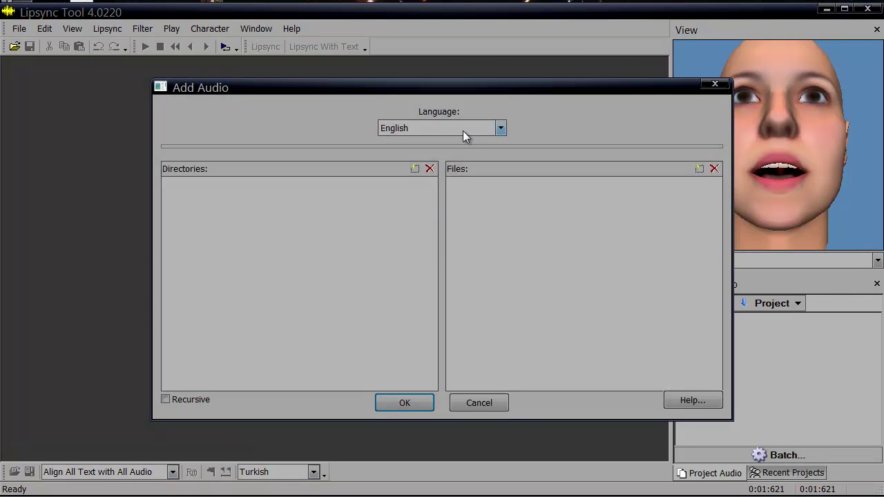
Add D:\audio\smuggler\ENGLISH as the English audio directory with Recursive turned on.
left_click(414, 169)
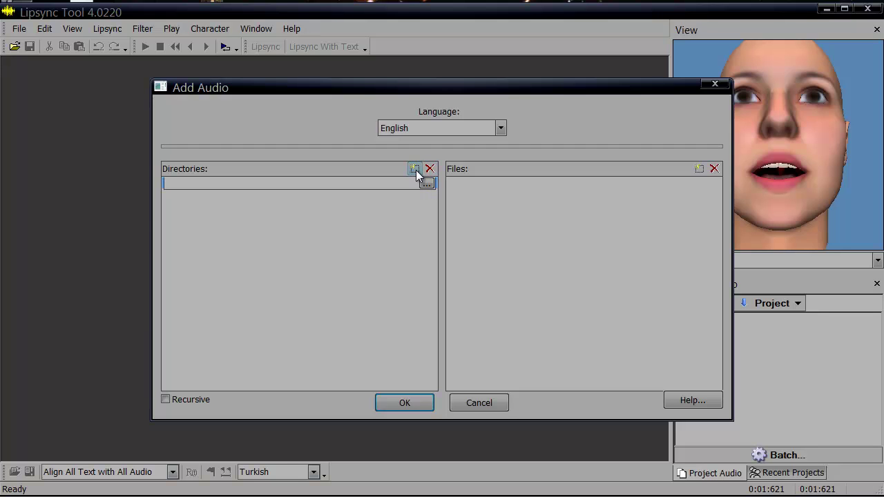
left_click(429, 170)
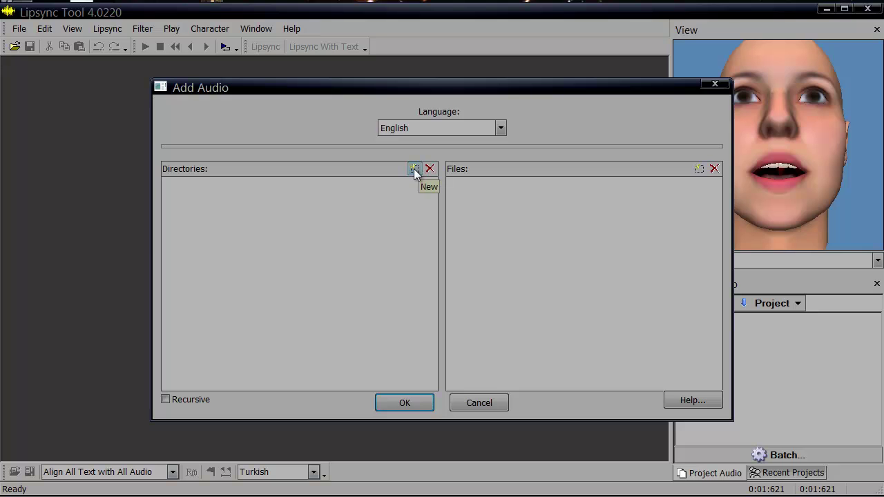
left_click(414, 169)
left_click(428, 184)
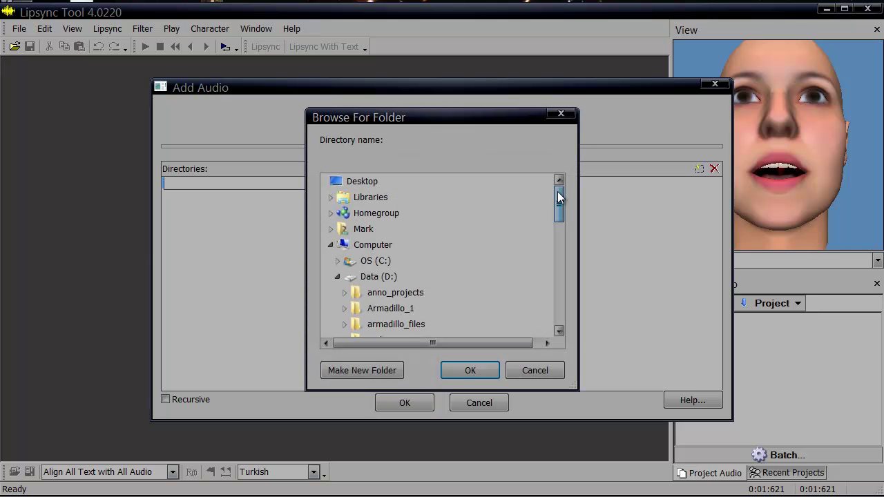
left_click_drag(558, 194, 558, 213)
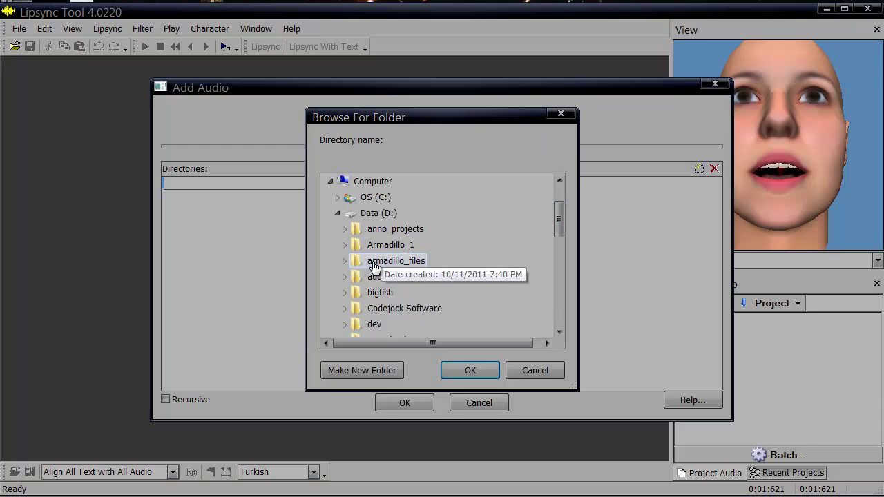
left_click(344, 277)
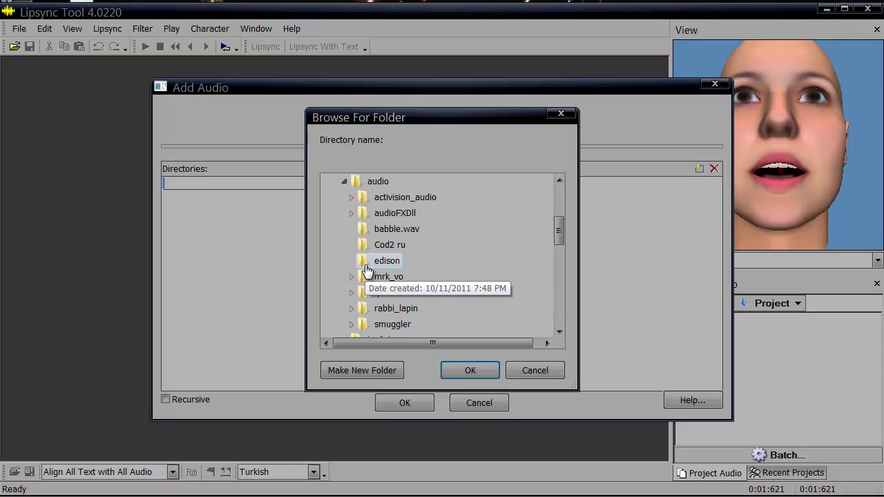
left_click(350, 324)
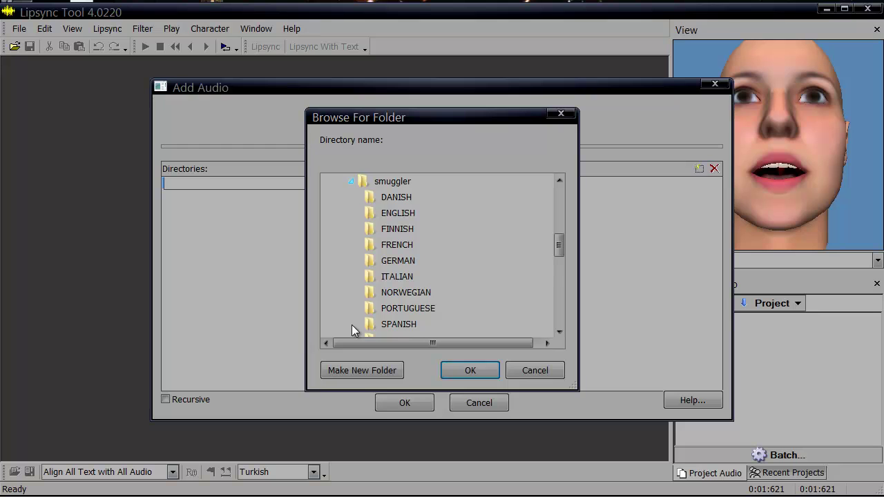
left_click(418, 208)
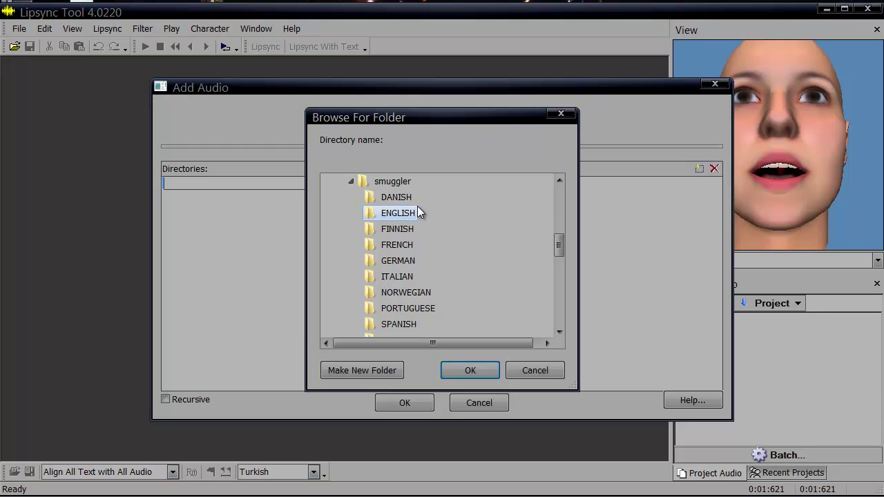
left_click(473, 368)
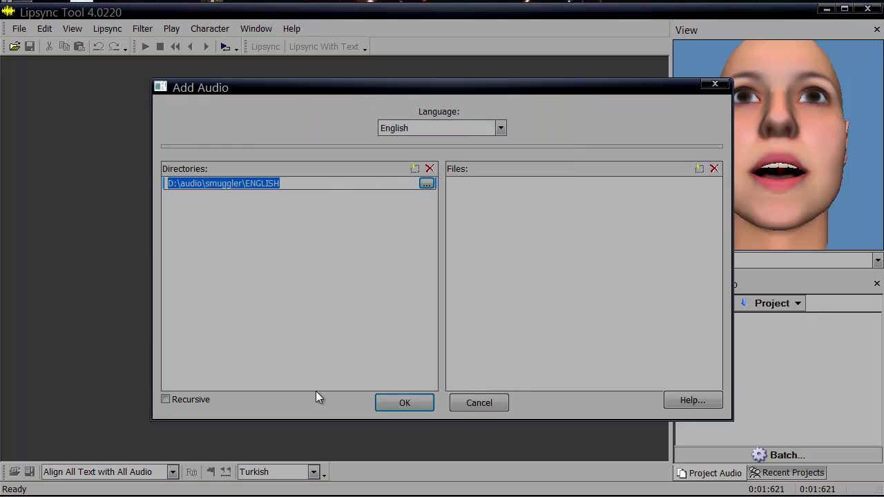
left_click(200, 398)
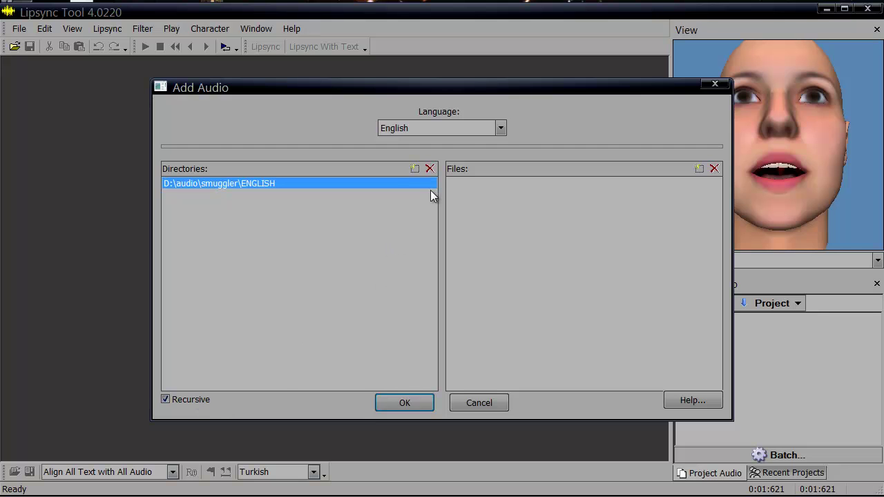
left_click(447, 129)
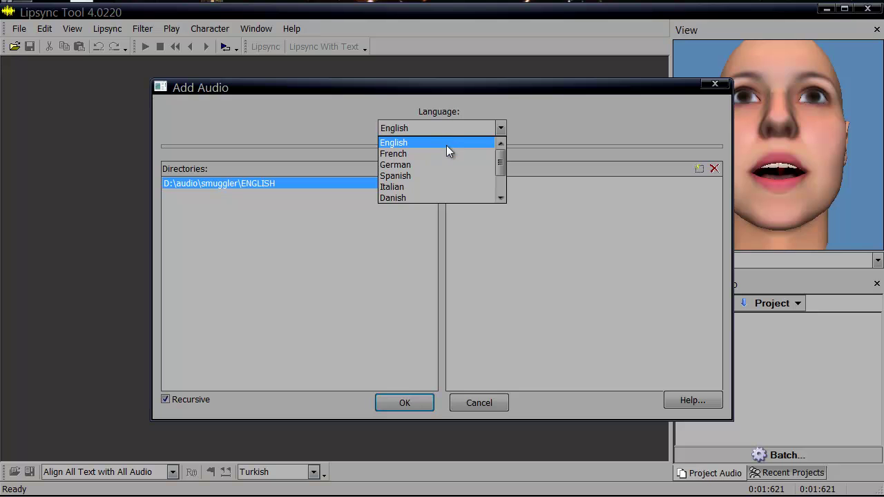
Set the audio language to French and add the smuggler FRENCH folder as a directory.
left_click(446, 154)
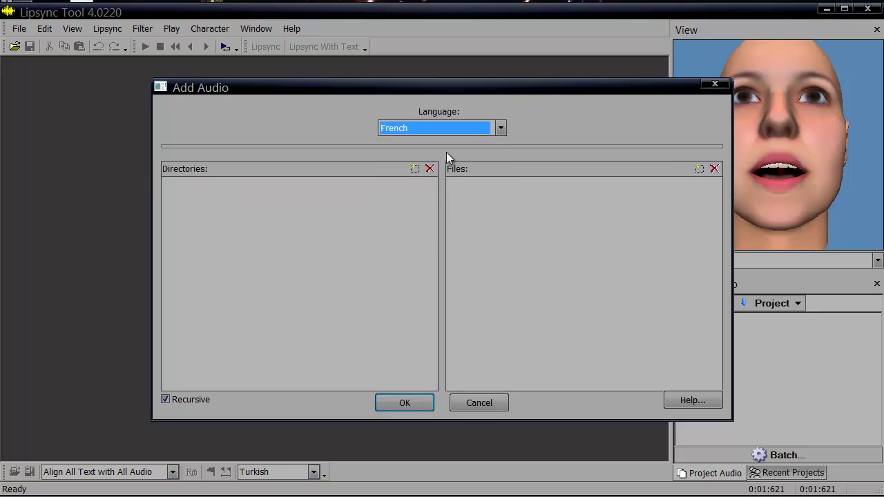
left_click(415, 169)
left_click(426, 184)
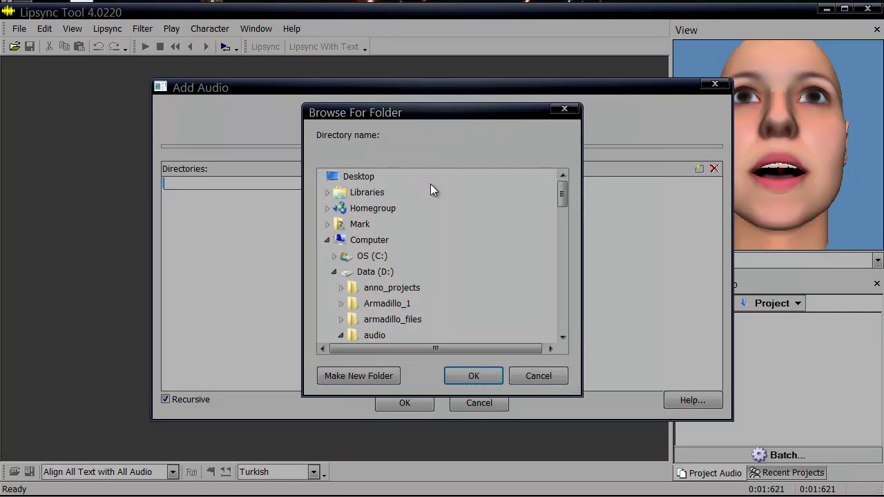
scroll(560, 315, "down", 3)
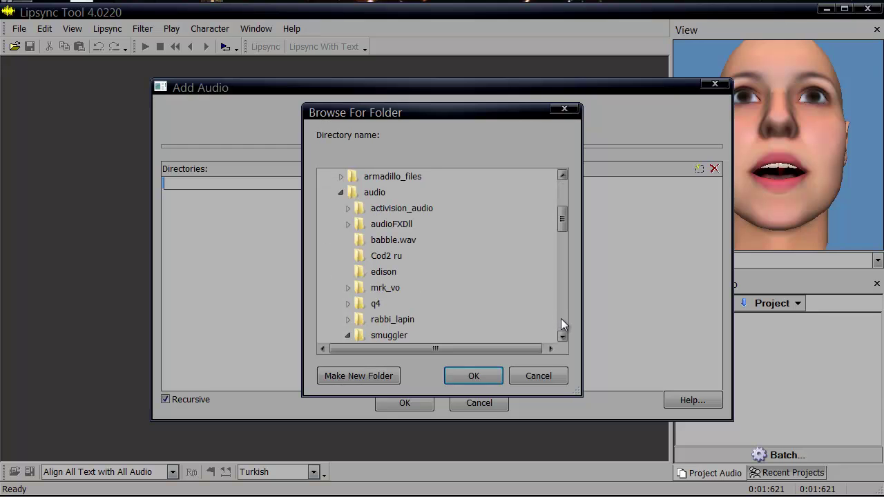
left_click(563, 337)
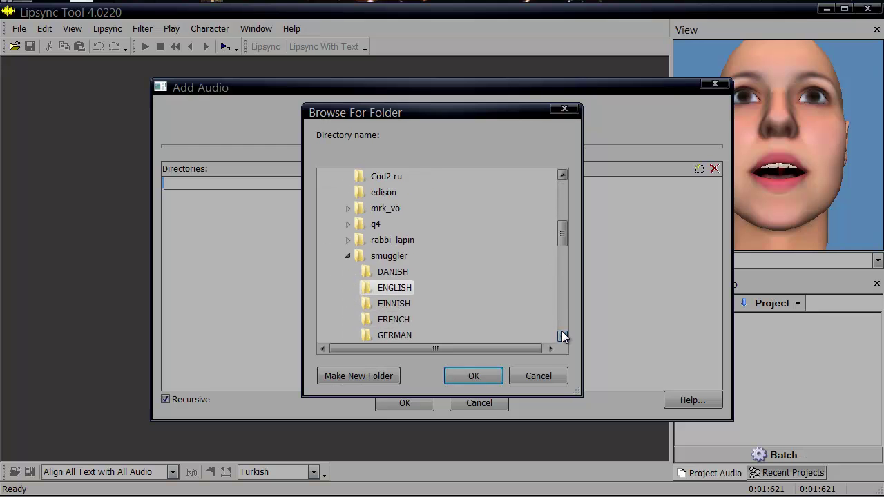
left_click(414, 304)
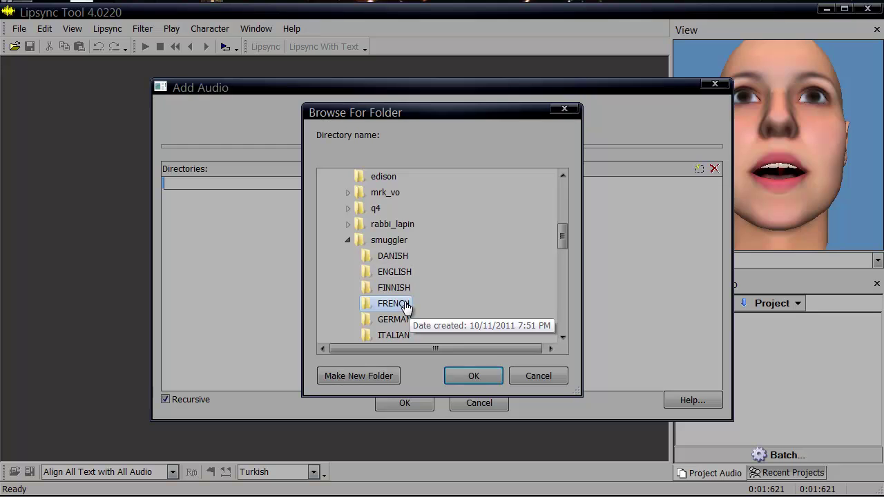
left_click(497, 374)
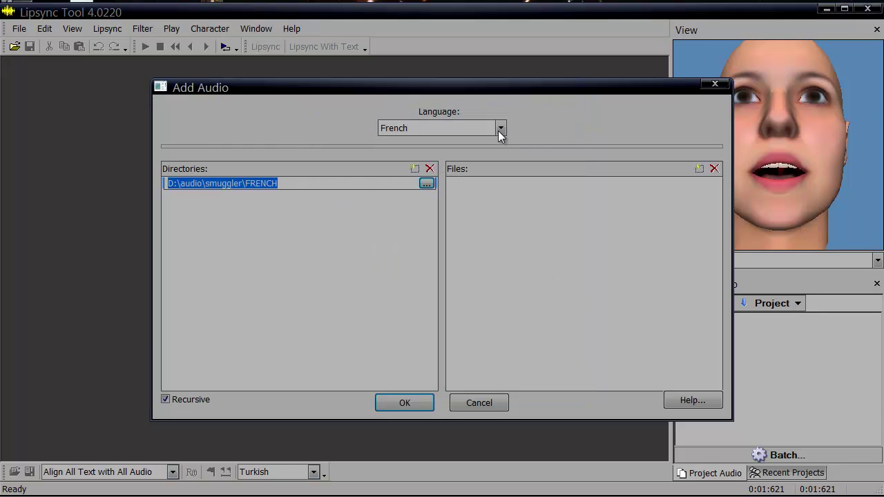
Switch the language to German, add the smuggler GERMAN folder, and add the audio.
left_click(501, 127)
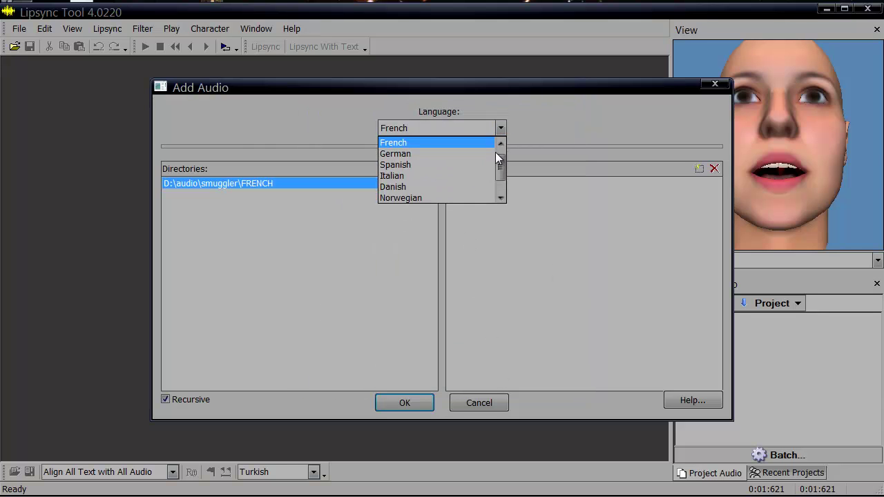
left_click(489, 151)
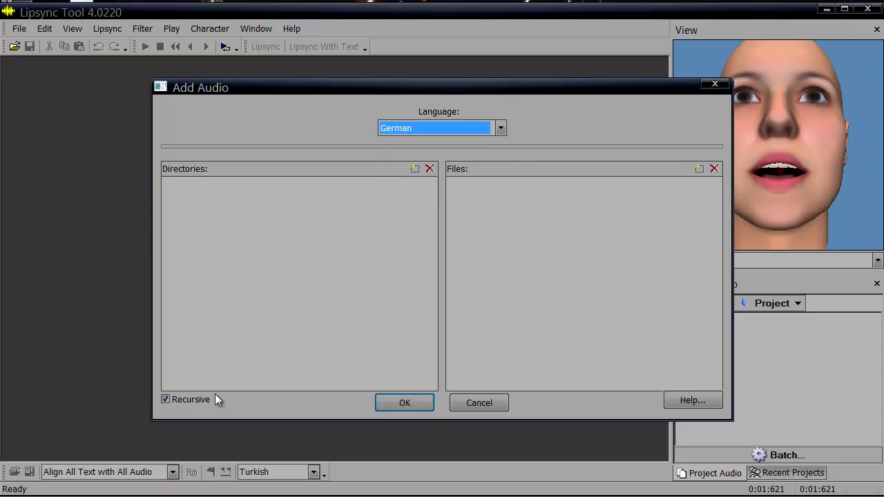
left_click(415, 168)
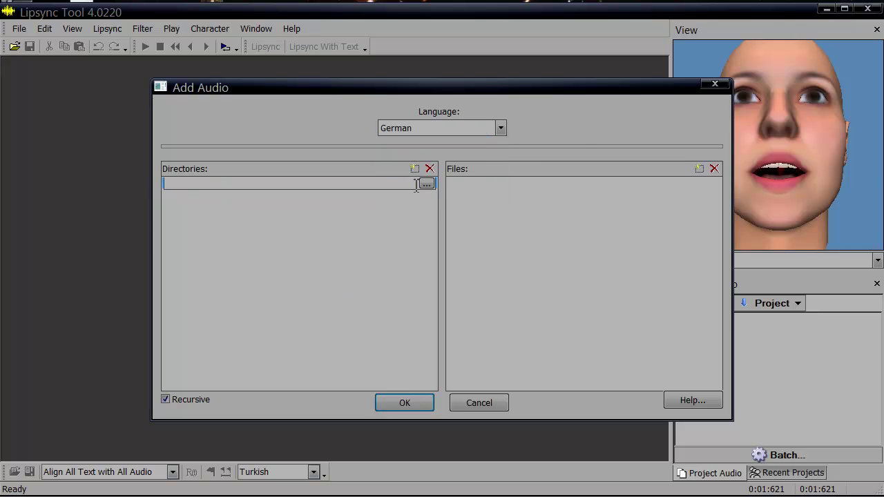
left_click(426, 185)
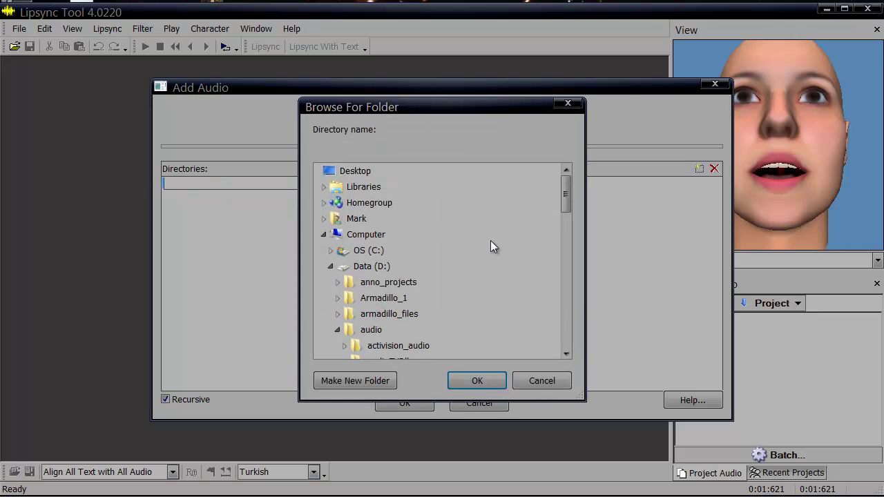
left_click(564, 334)
left_click(564, 345)
left_click(563, 346)
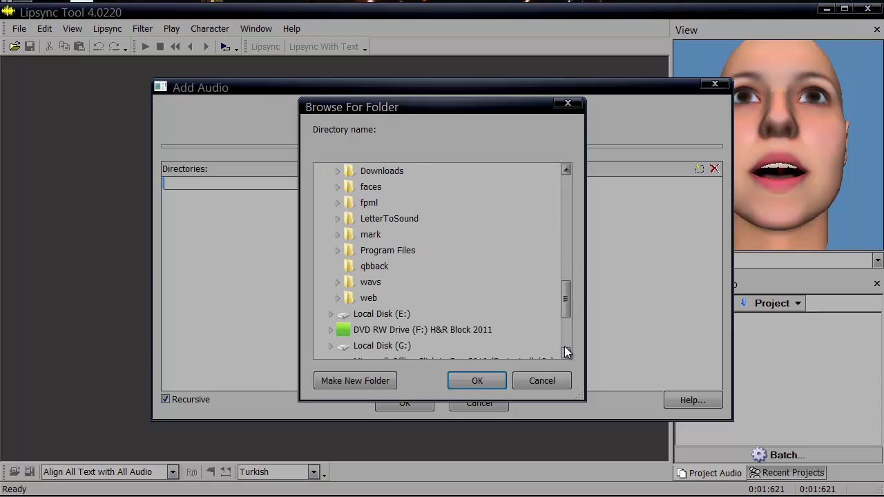
left_click(565, 271)
scroll(565, 275, "up", 1)
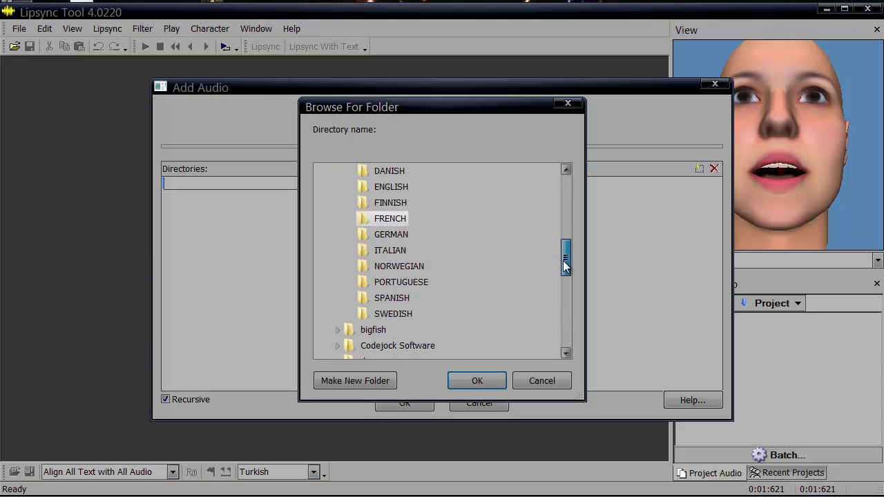
left_click(391, 235)
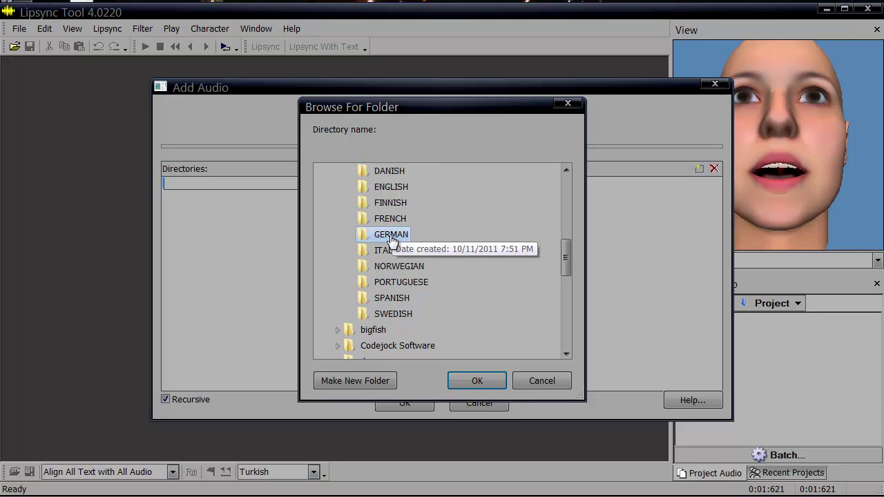
left_click(467, 384)
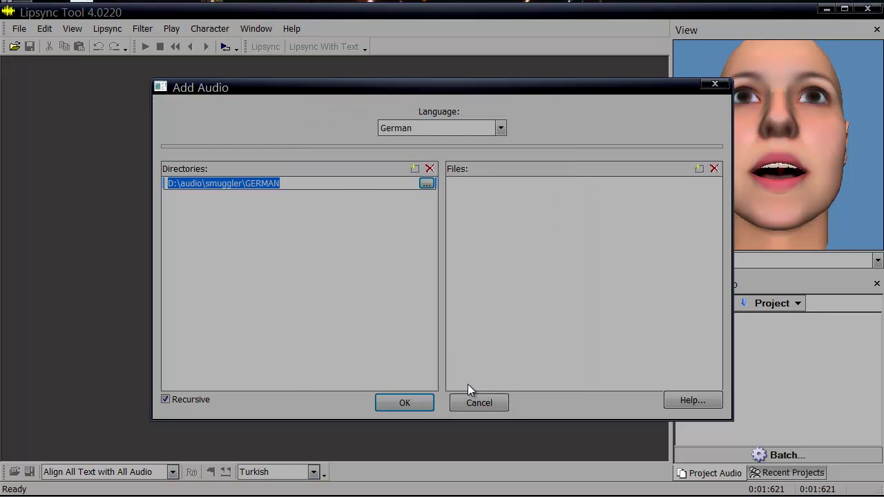
left_click(404, 405)
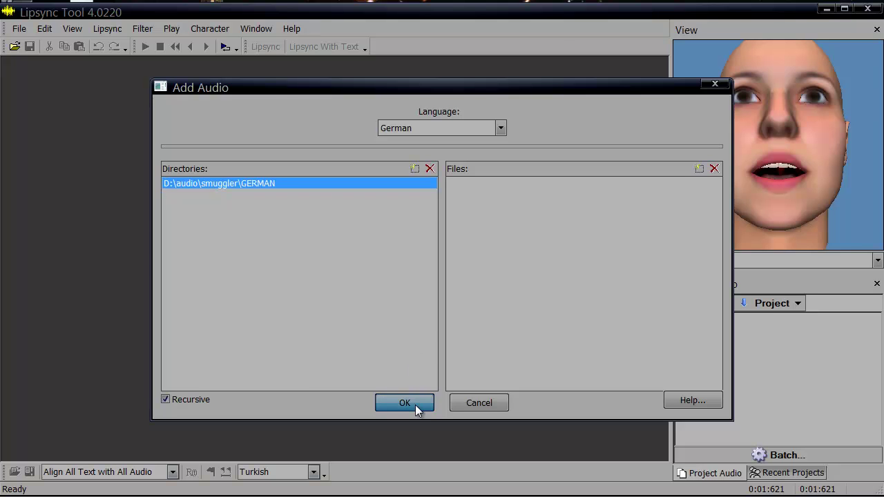
left_click(415, 405)
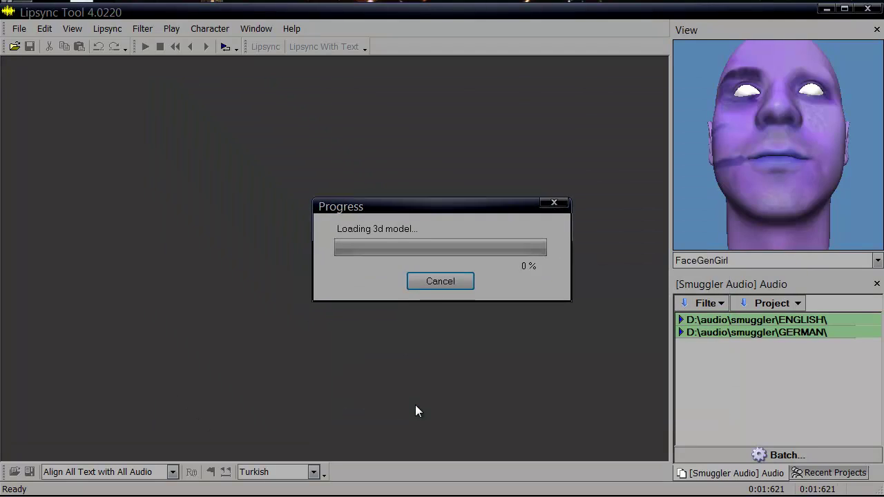
Show French and English audio in the filter and expand the GERMAN, FRENCH and ENGLISH folders.
left_click(718, 304)
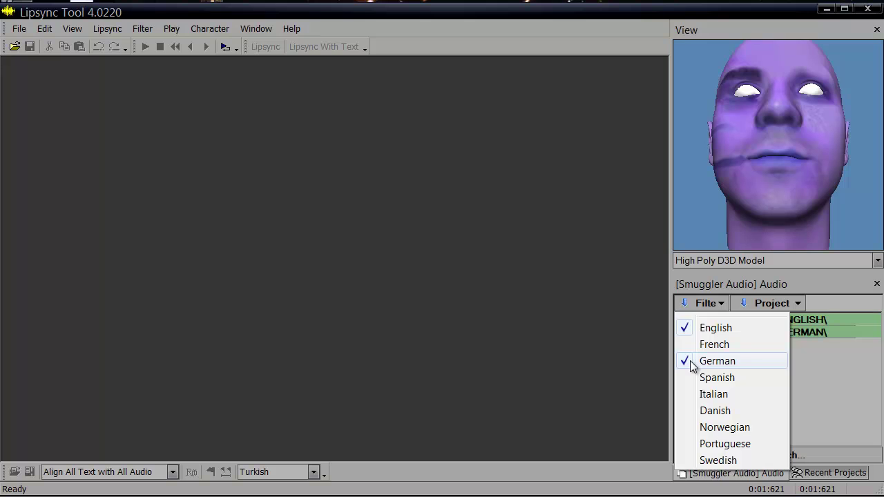
left_click(686, 332)
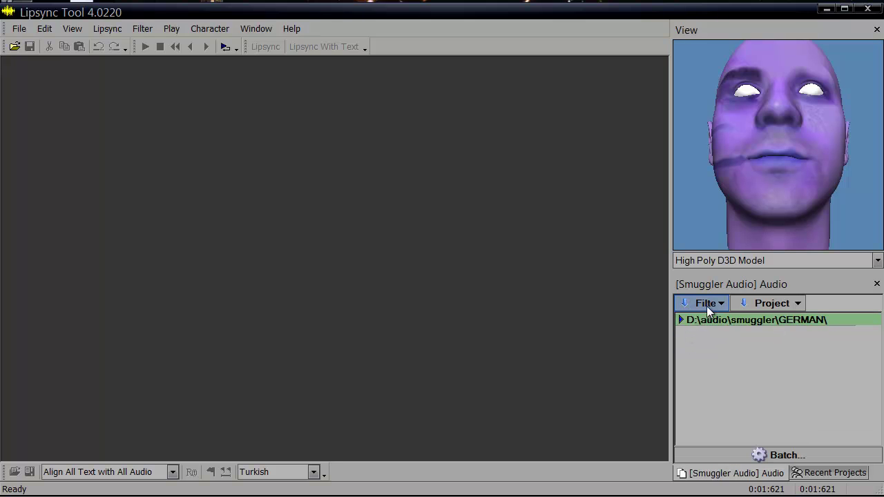
left_click(726, 302)
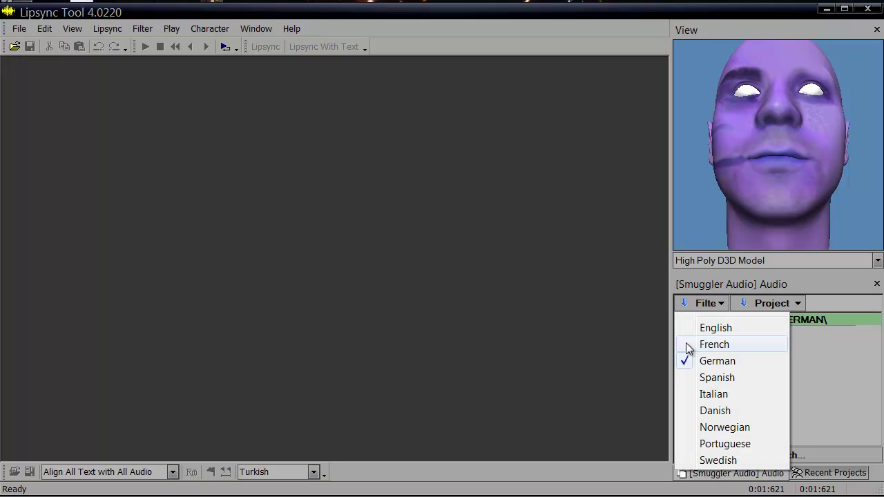
left_click(688, 345)
left_click(720, 307)
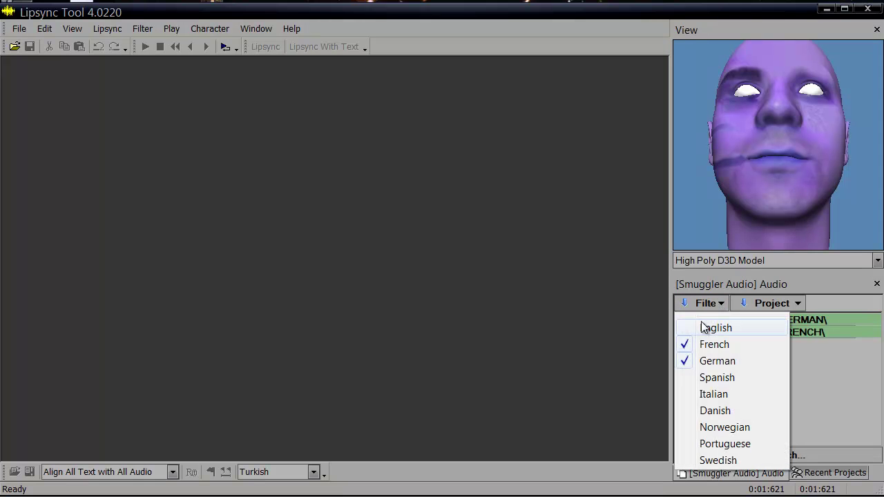
left_click(699, 334)
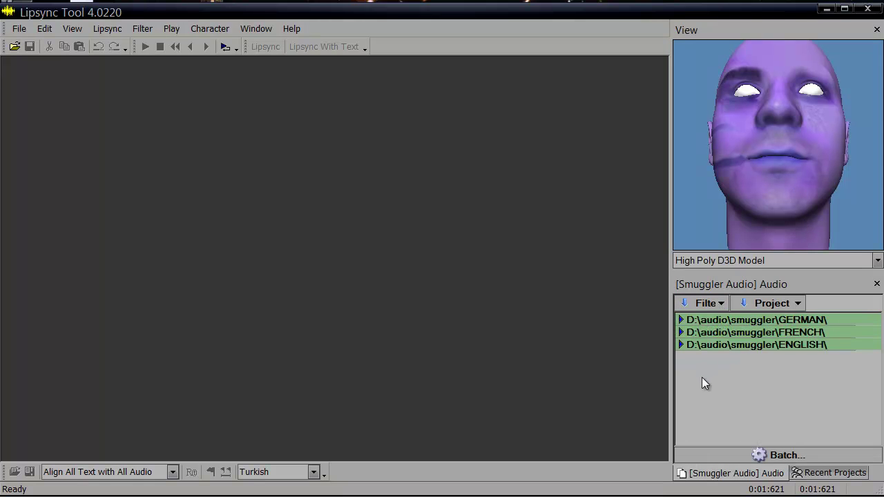
left_click(681, 321)
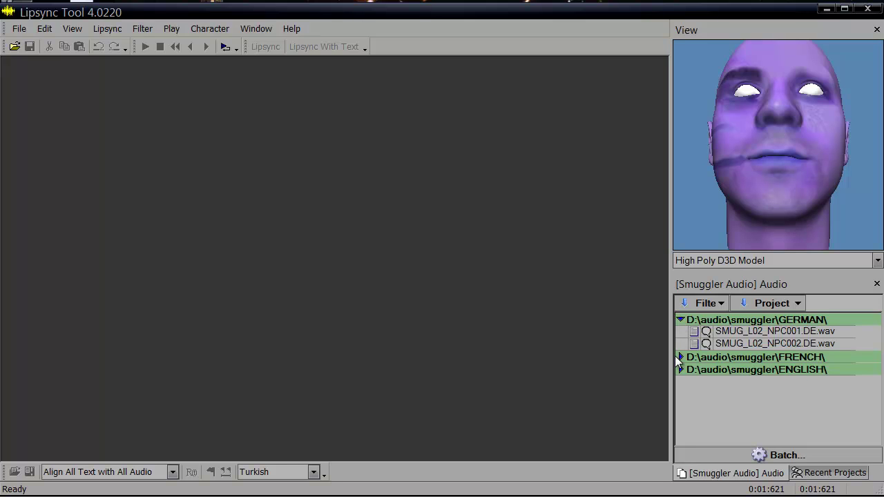
left_click(678, 358)
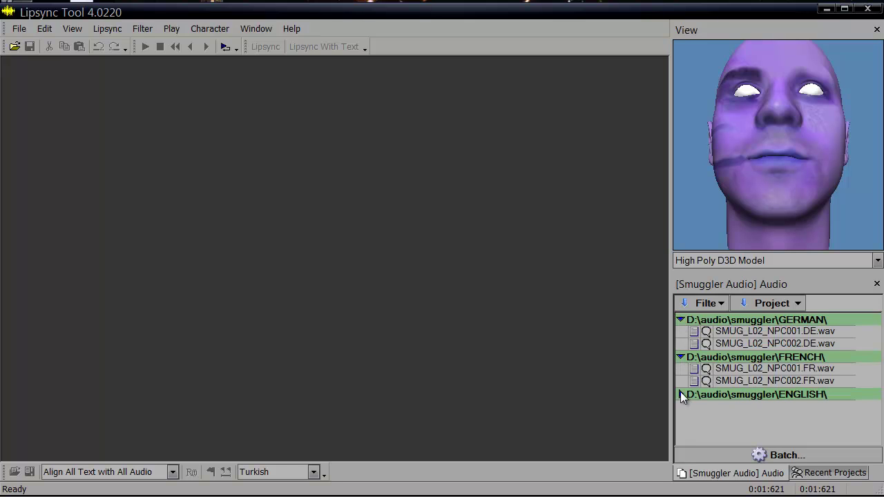
left_click(681, 394)
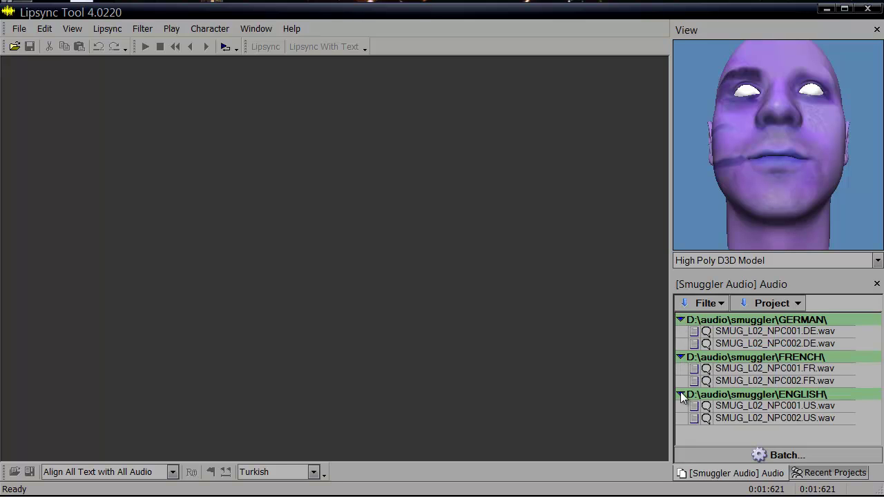
Hide French and German audio so only the two English SMUG_L02 recordings remain.
left_click(721, 307)
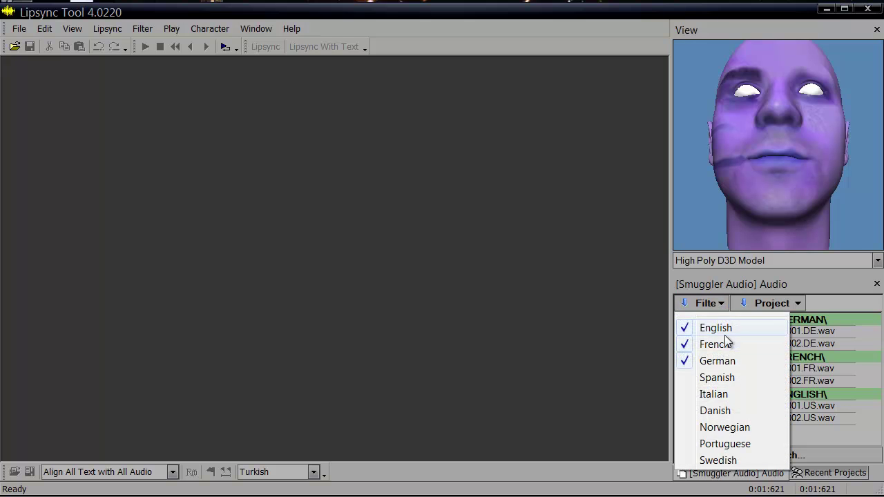
left_click(729, 345)
left_click(724, 306)
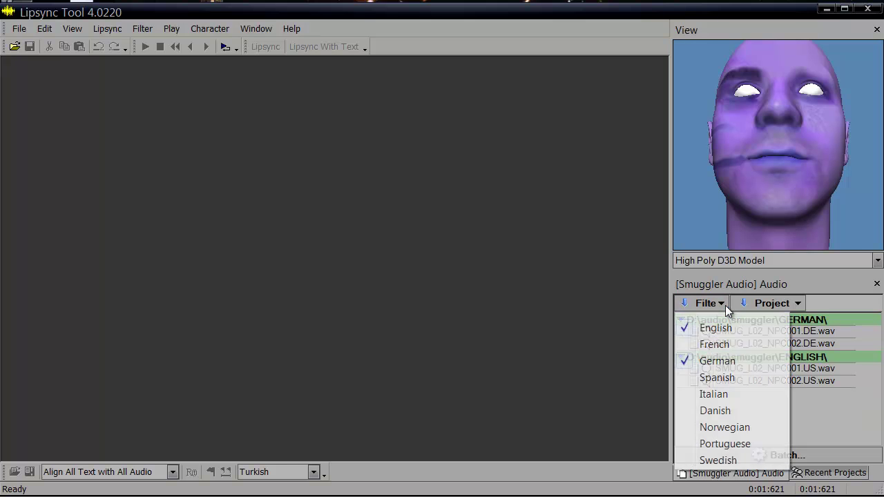
left_click(725, 362)
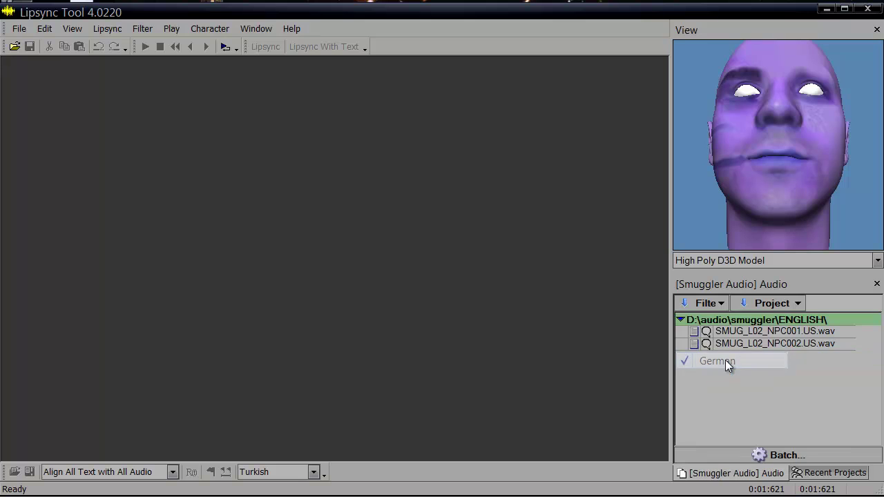
left_click(707, 328)
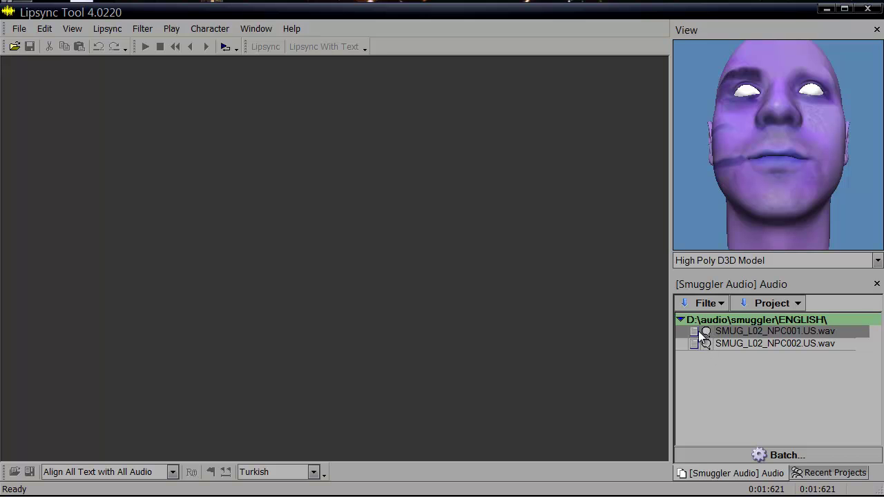
double_click(739, 333)
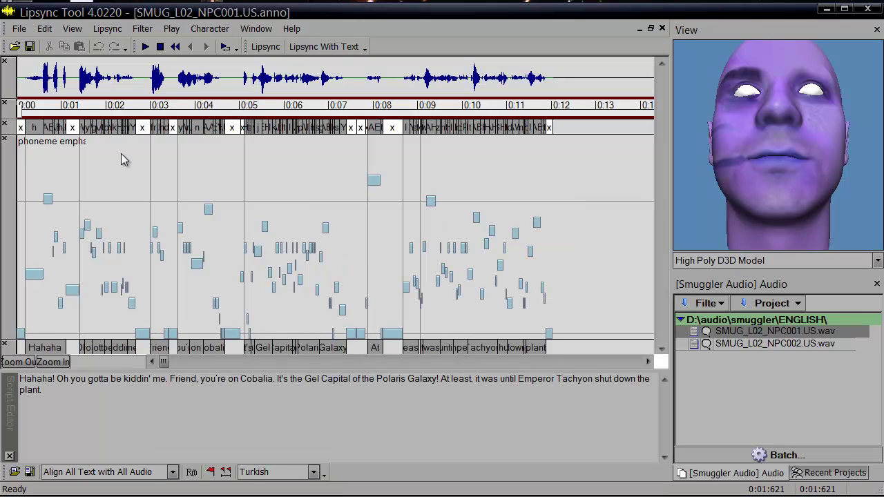
key("space")
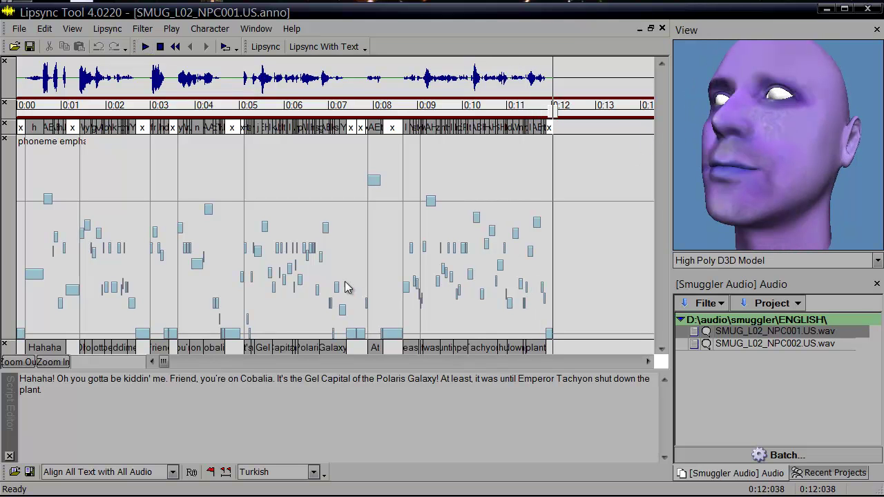
Set the lip-sync language to English, regenerate NPC001 from its script, and select 0:00–0:06.5.
left_click(314, 474)
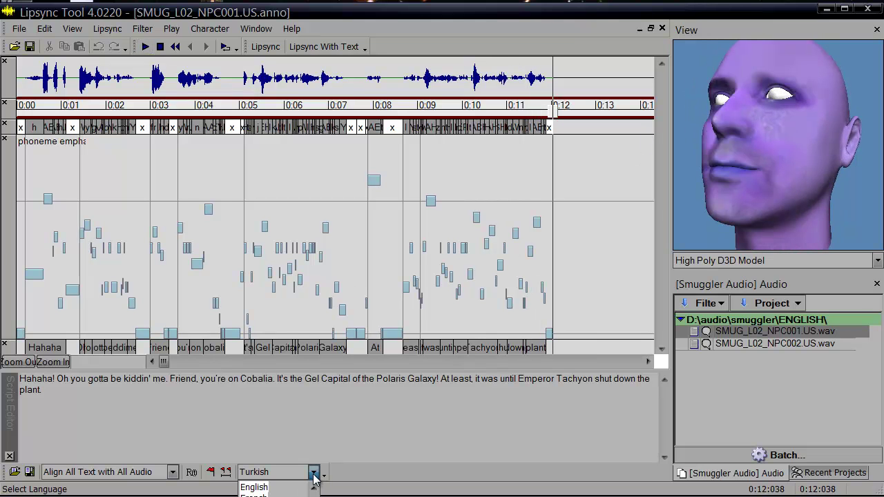
left_click(305, 490)
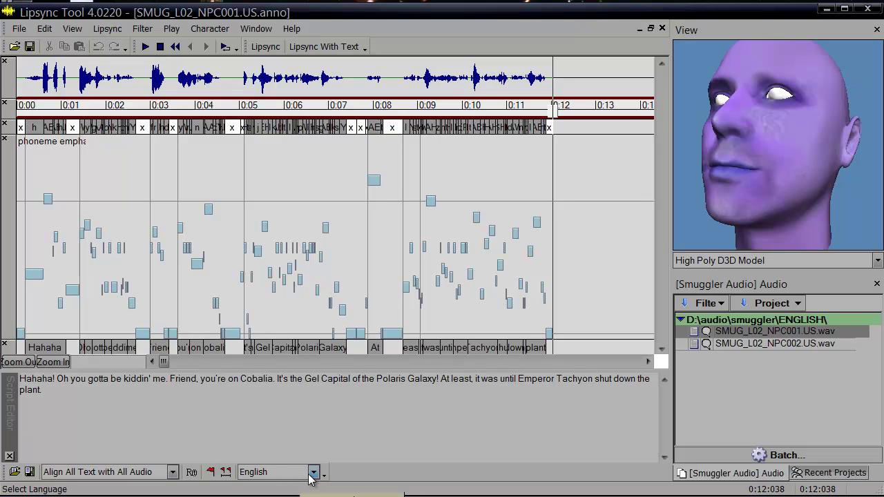
left_click(313, 474)
left_click(313, 474)
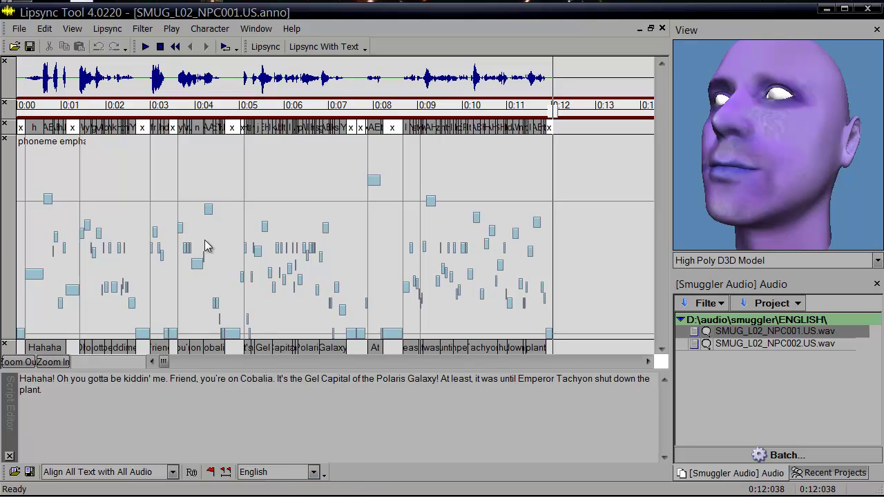
left_click(307, 49)
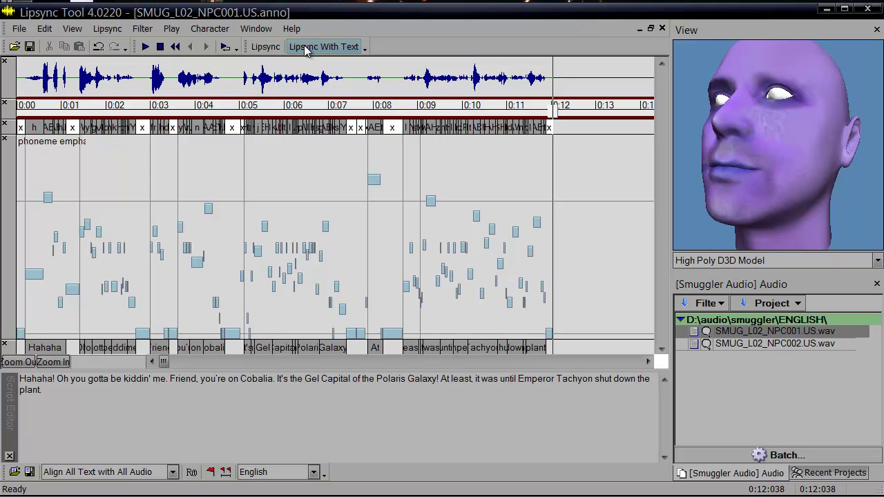
left_click_drag(25, 70, 311, 116)
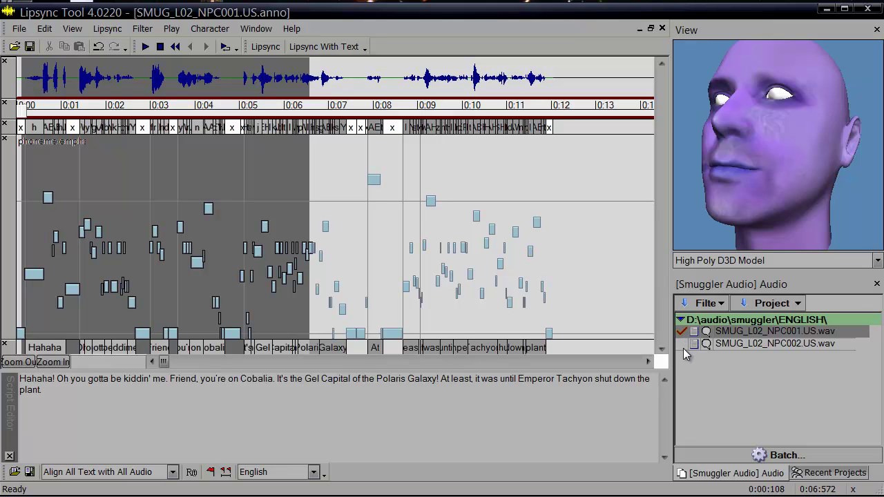
left_click(721, 344)
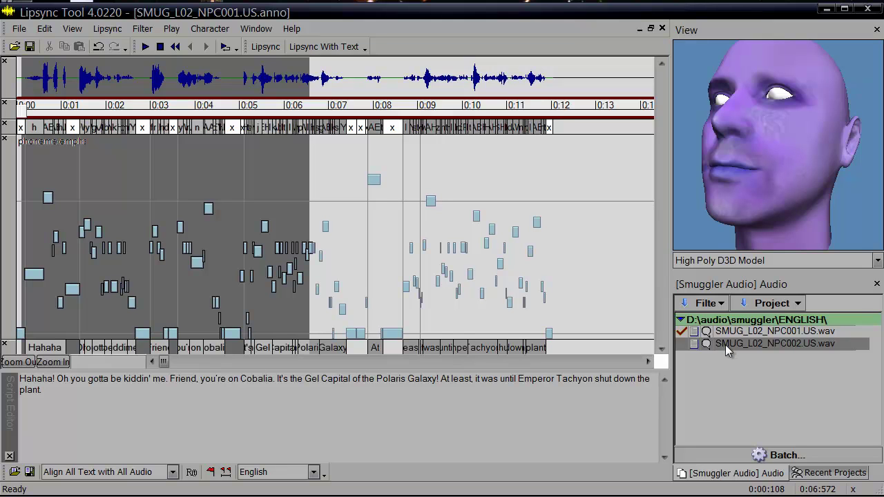
Include German in the audio filter and open SMUG_L02_NPC001.DE.wav.
left_click(721, 304)
left_click(716, 361)
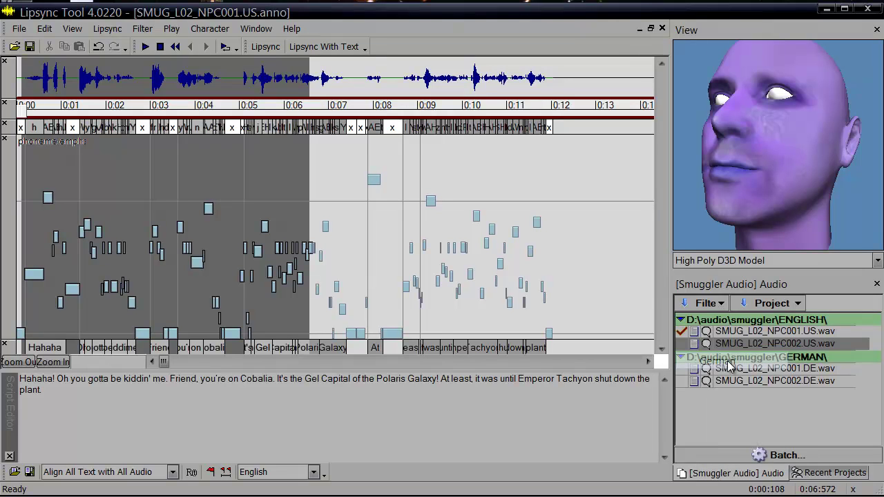
left_click(731, 370)
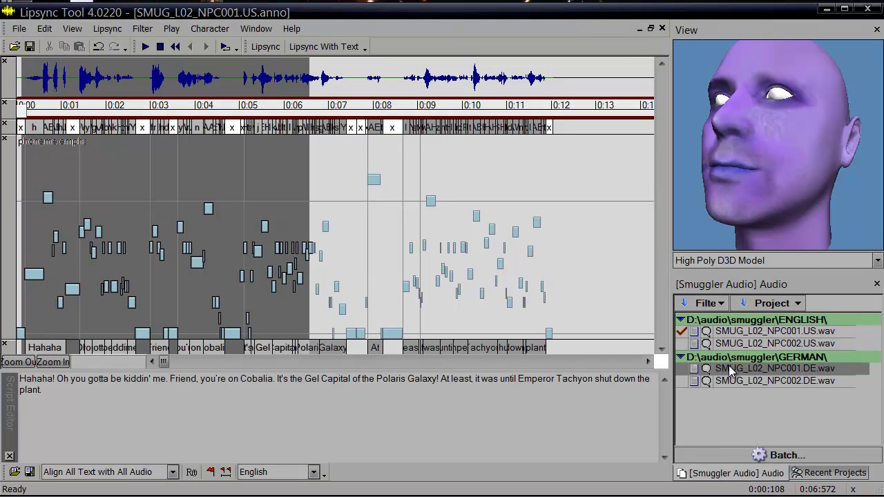
left_click(732, 381)
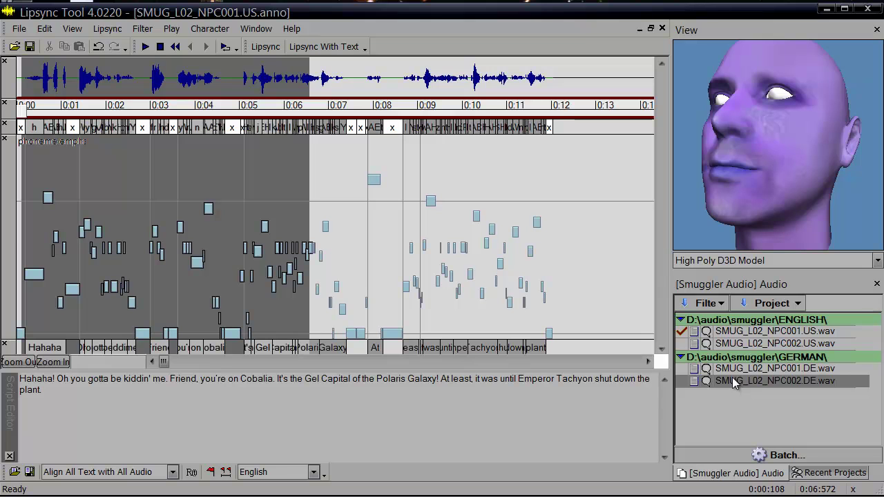
left_click(736, 369)
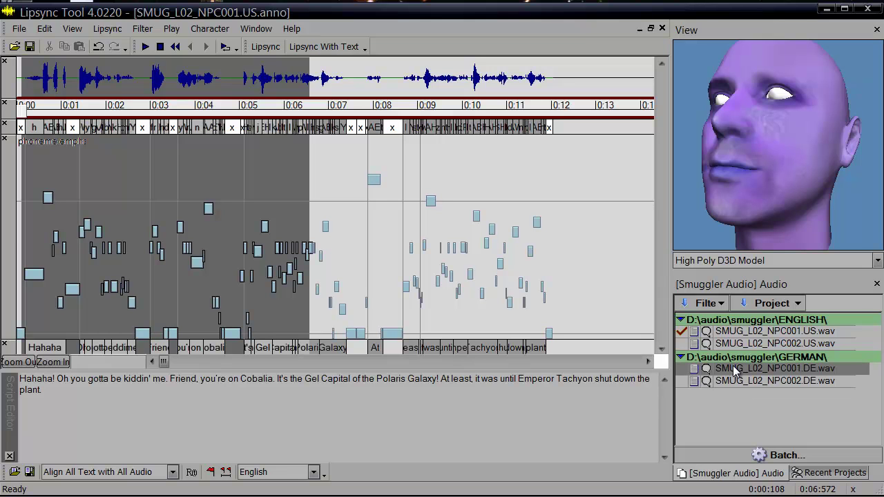
double_click(735, 371)
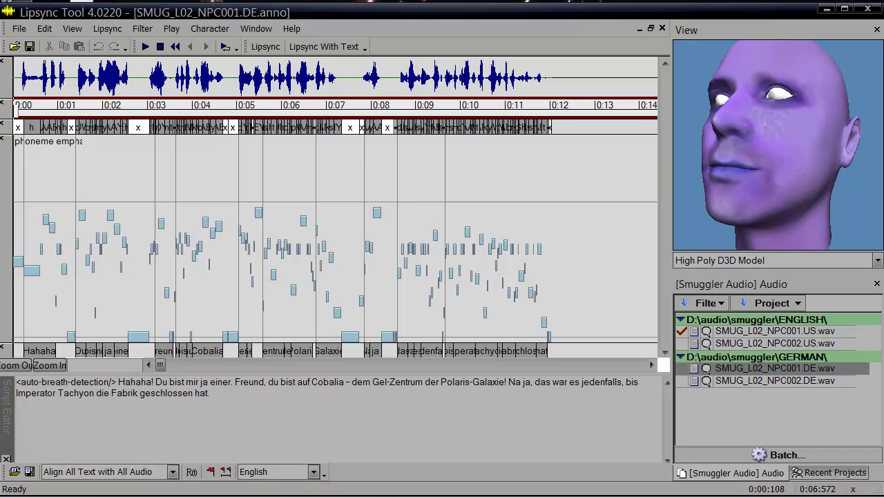
Regenerate the lip sync from script text with English selected, then zoom in and scrub the line's start.
left_click_drag(332, 492, 333, 371)
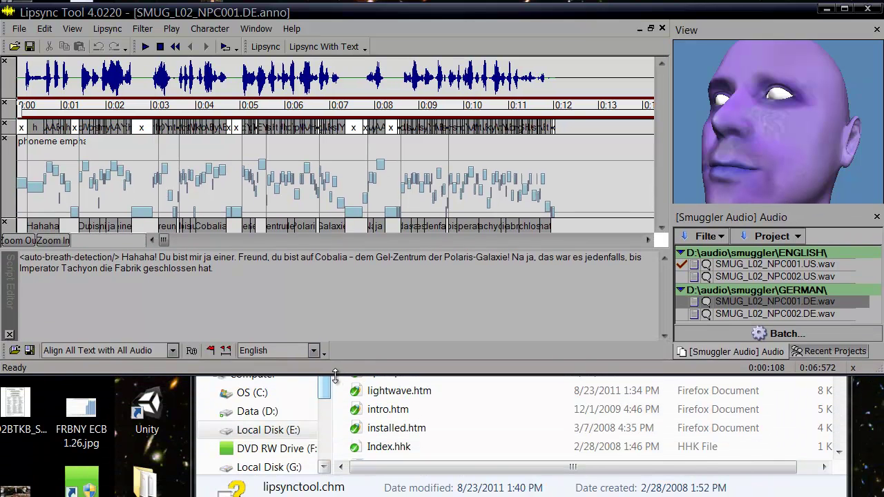
left_click(315, 350)
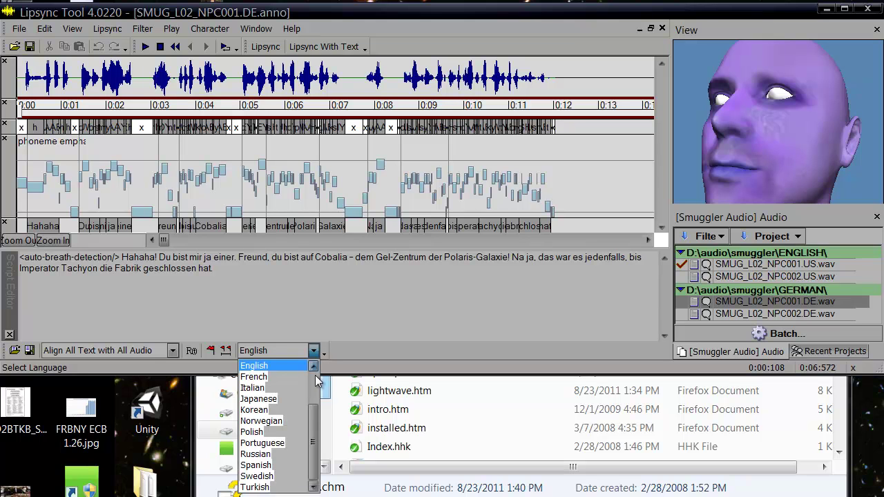
left_click_drag(317, 432, 318, 388)
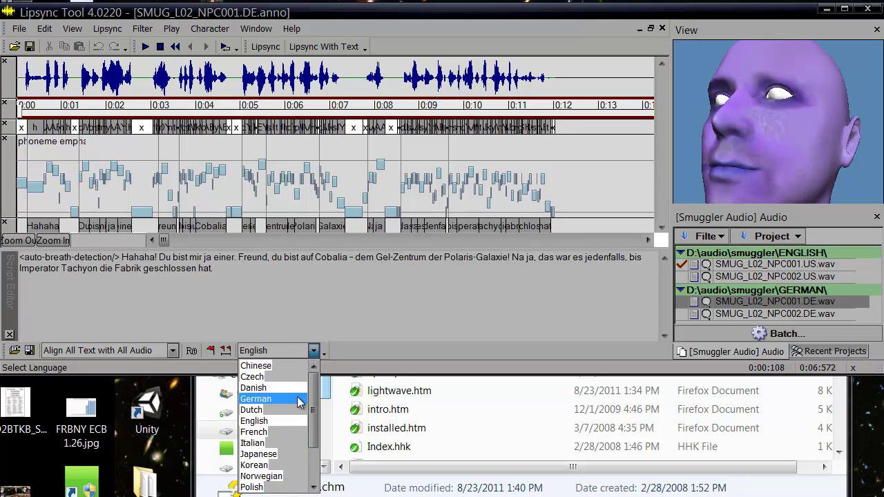
left_click(298, 400)
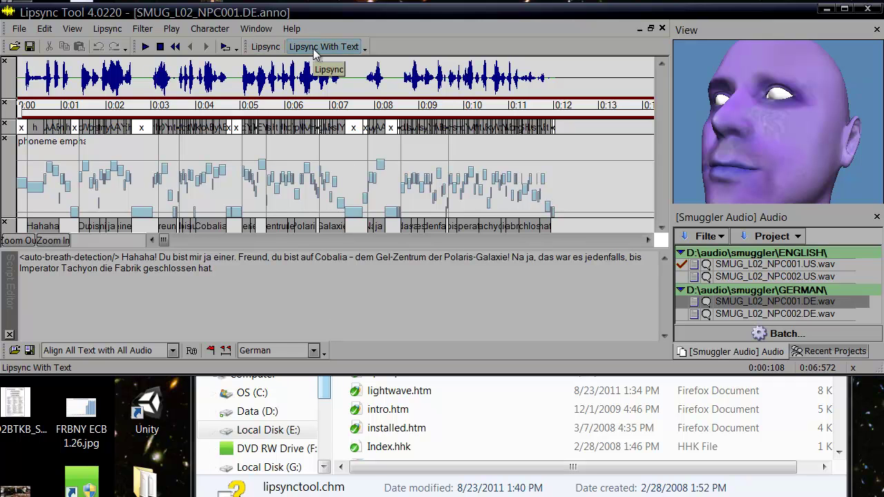
left_click(314, 351)
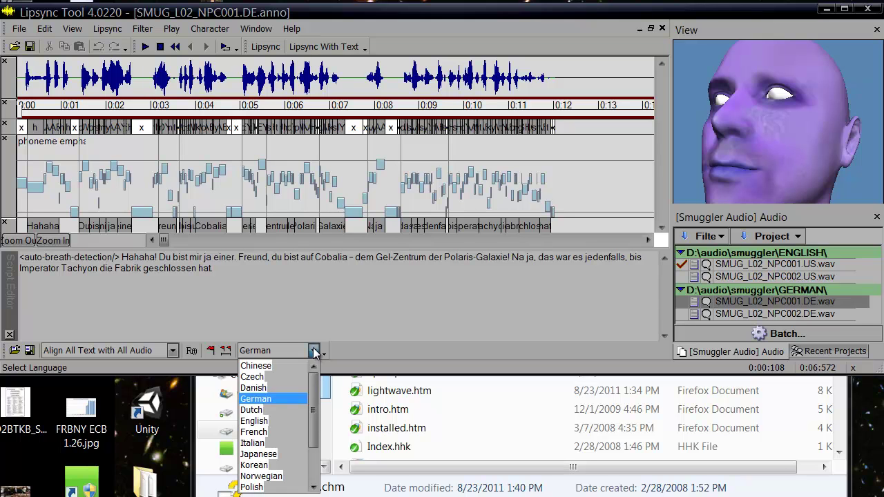
left_click(298, 422)
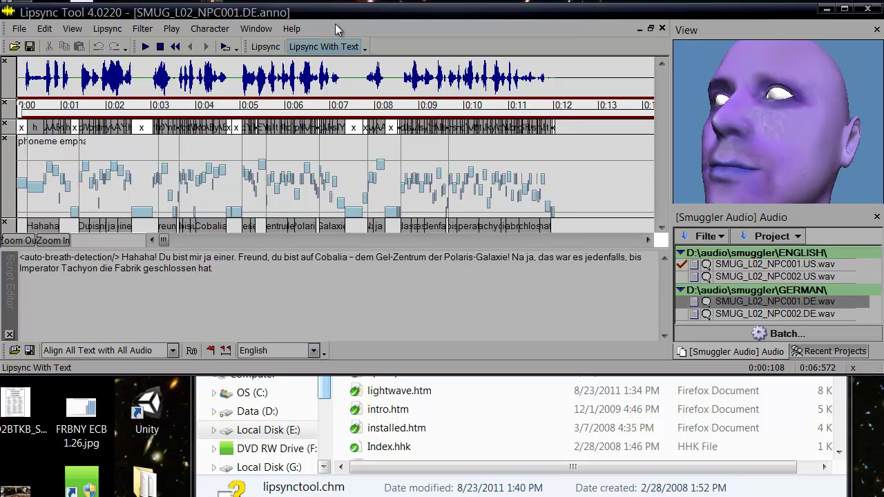
left_click(311, 47)
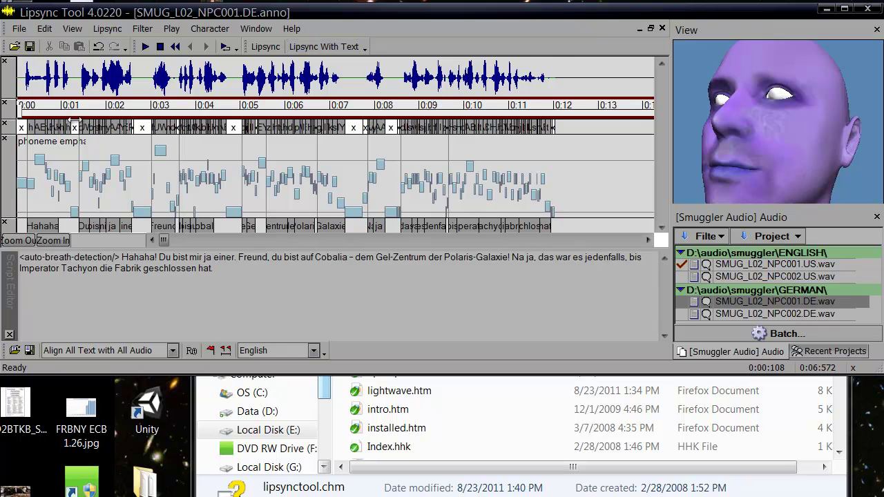
left_click(59, 242)
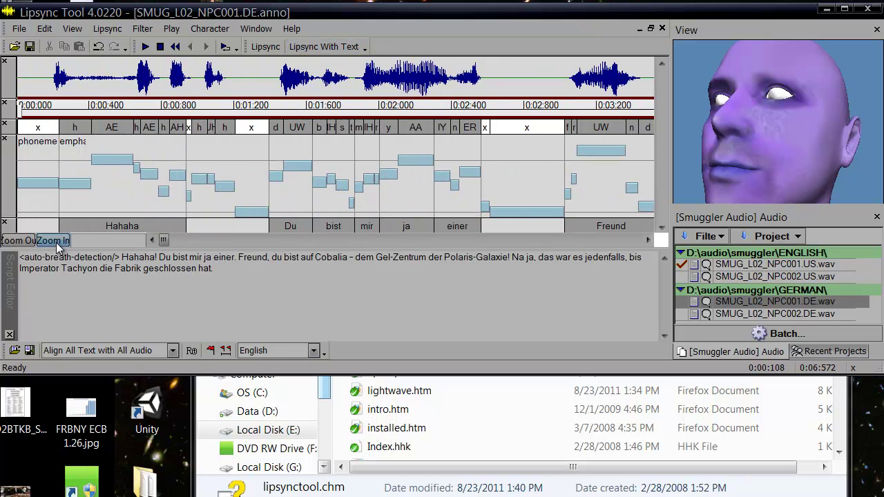
left_click(55, 241)
mouse_move(373, 110)
left_mouse_down()
mouse_move(458, 116)
mouse_move(377, 114)
left_mouse_up()
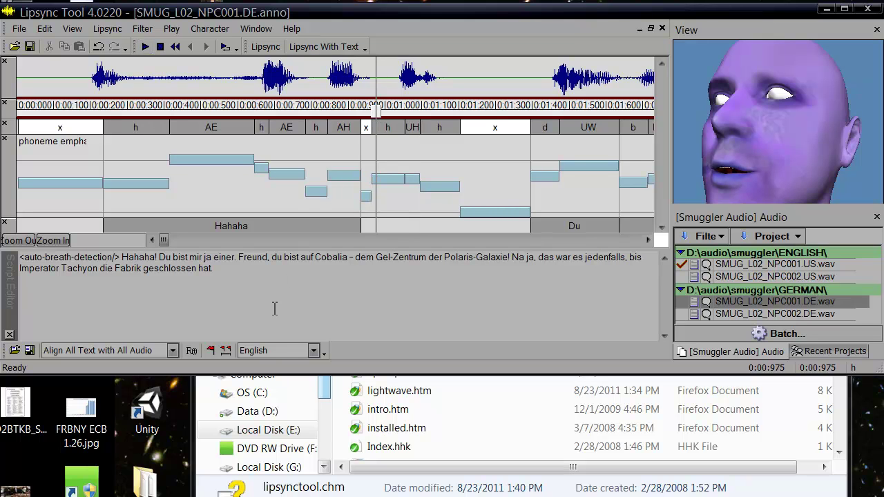
Set the language to German, rerun R0 phoneme recognition, and play the line from the start.
left_click(307, 351)
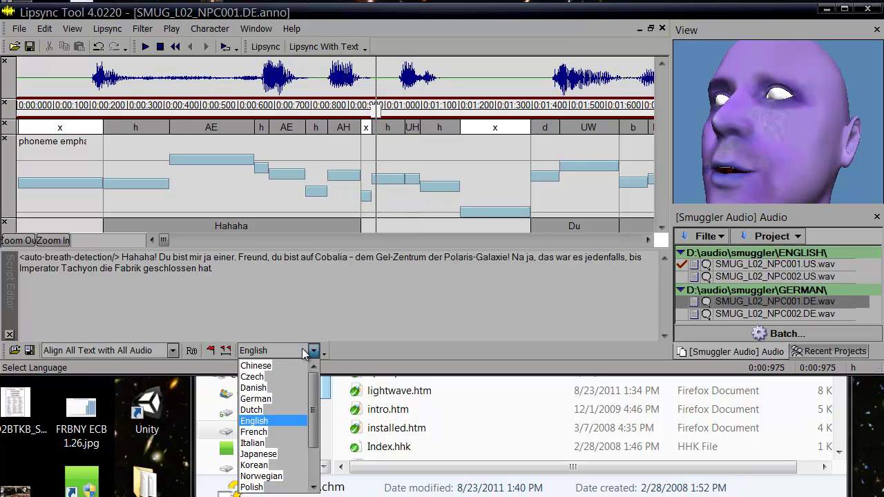
left_click(299, 398)
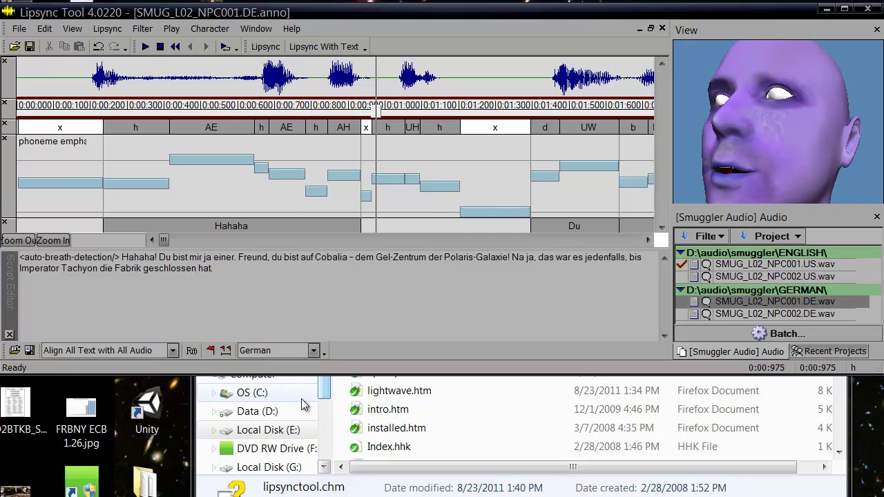
left_click(192, 351)
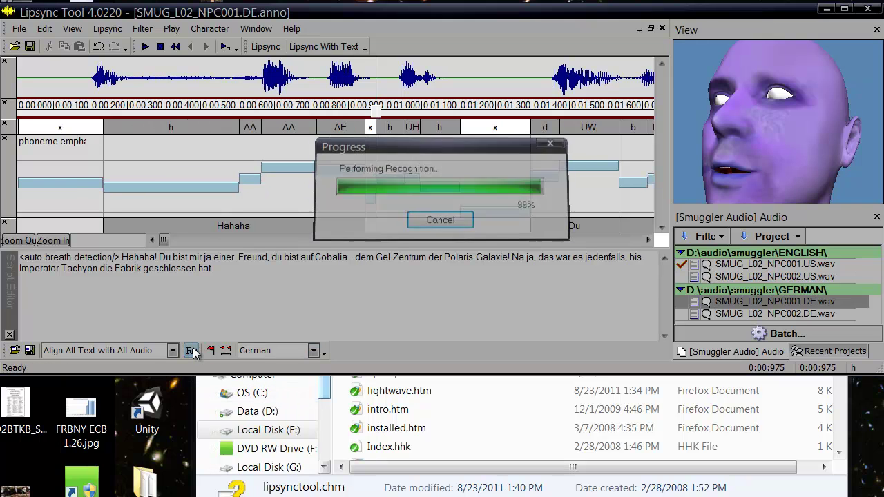
left_click(79, 76)
key("space")
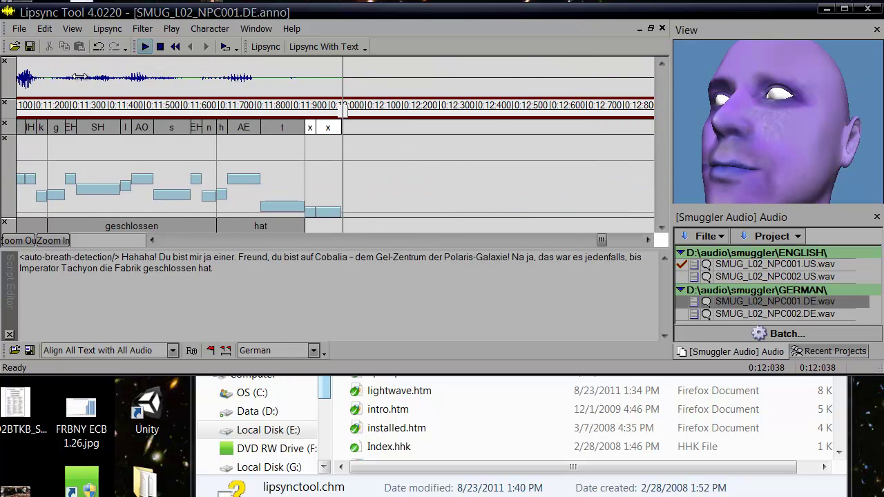
left_click_drag(874, 369, 869, 493)
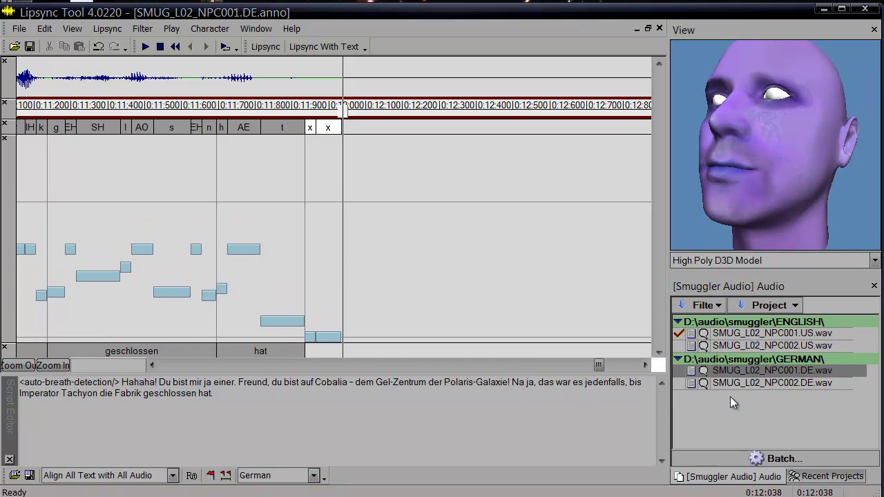
Check the box beside SMUG_L02_NPC001.DE.wav to mark it done.
left_click(680, 371)
left_click(716, 308)
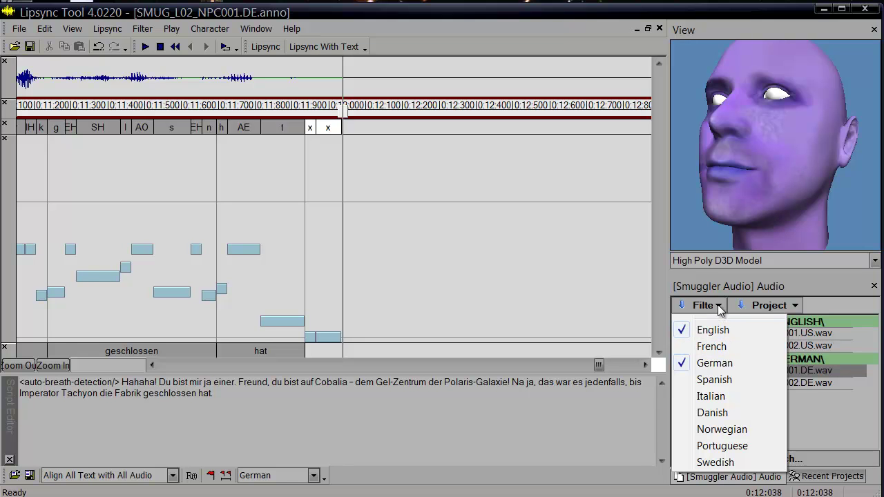
left_click(732, 289)
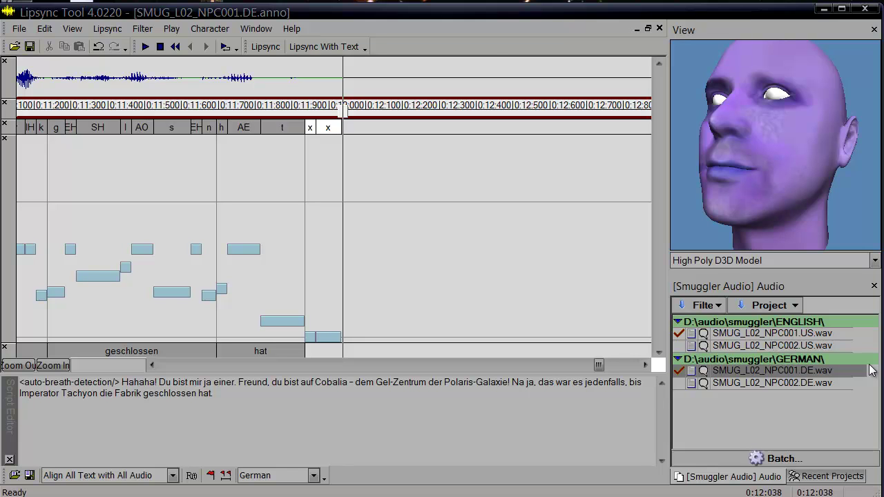
left_click(794, 306)
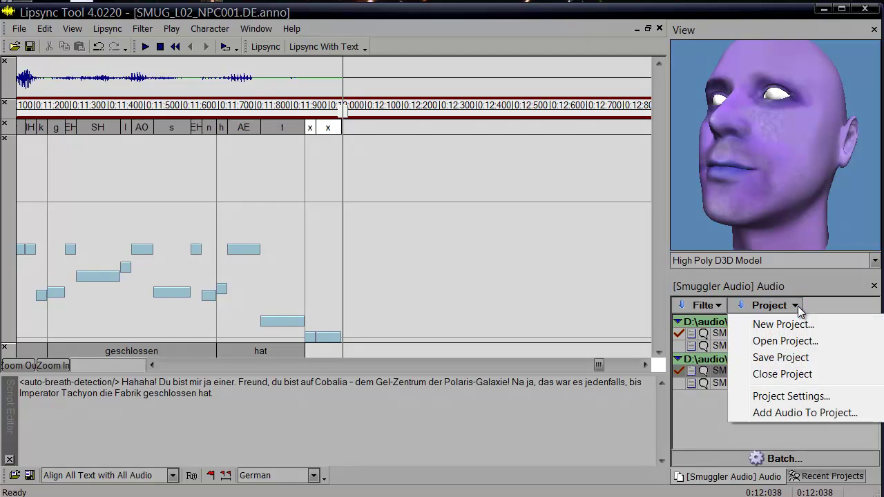
left_click(813, 396)
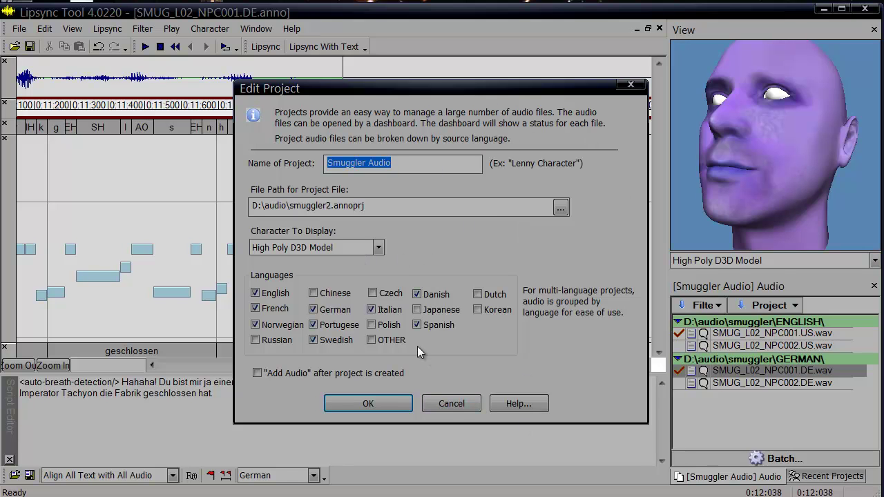
left_click(446, 404)
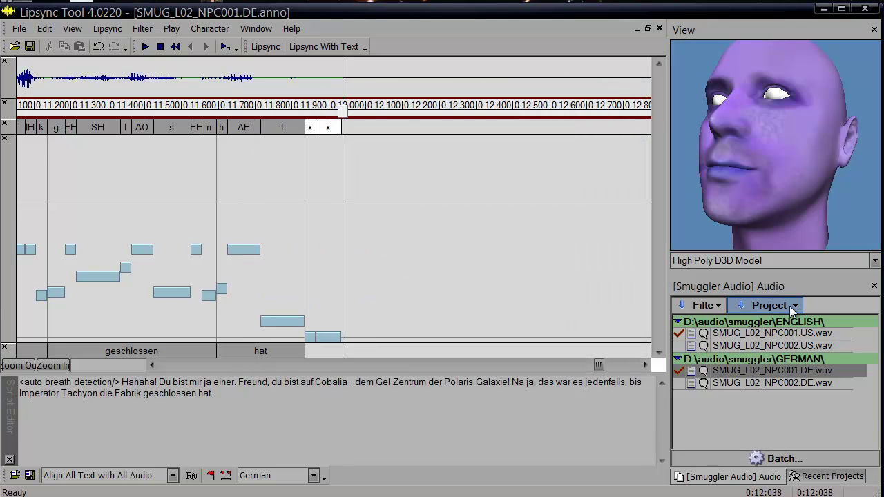
Start adding audio to the project with Italian as the language.
left_click(790, 306)
left_click(807, 413)
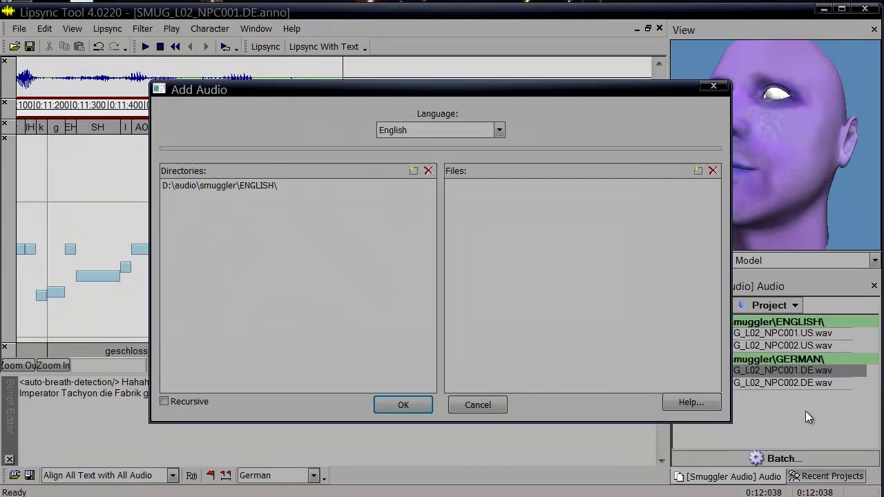
left_click(488, 133)
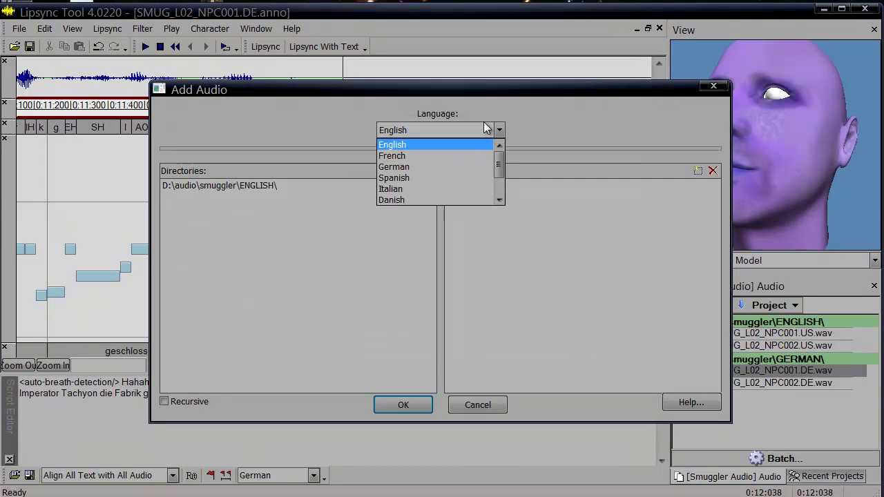
left_click(488, 150)
left_click(485, 132)
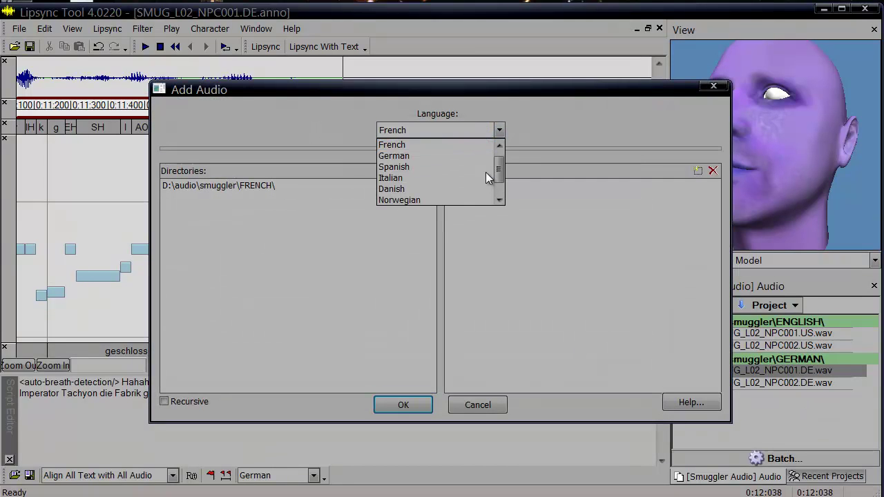
left_click(486, 174)
Add D:\audio\smuggler\ITALIAN as the Italian audio directory and confirm it.
left_click(413, 171)
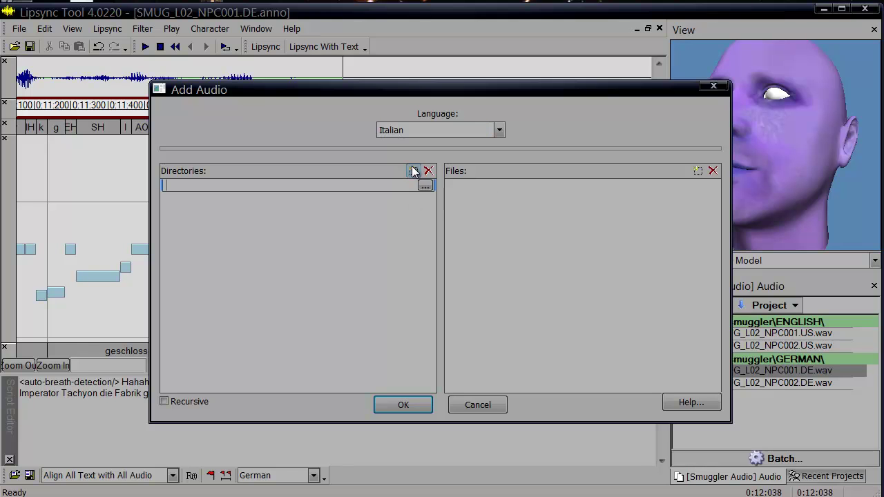
left_click(424, 185)
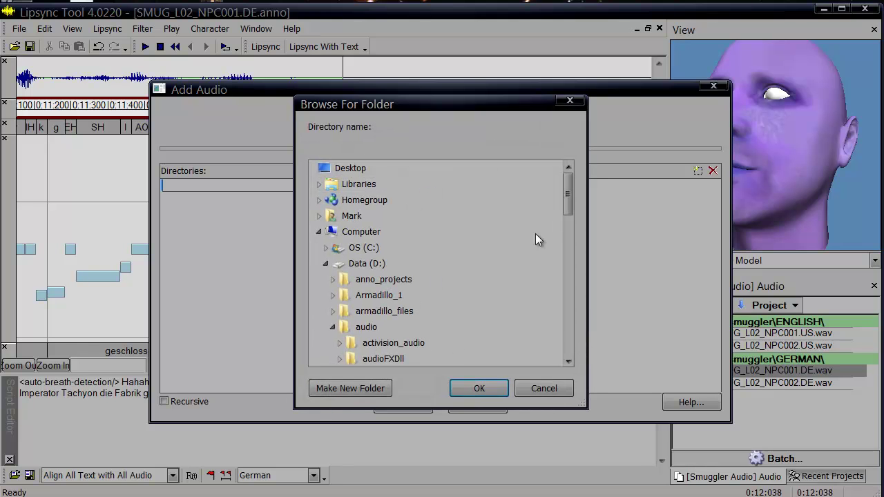
left_click(565, 322)
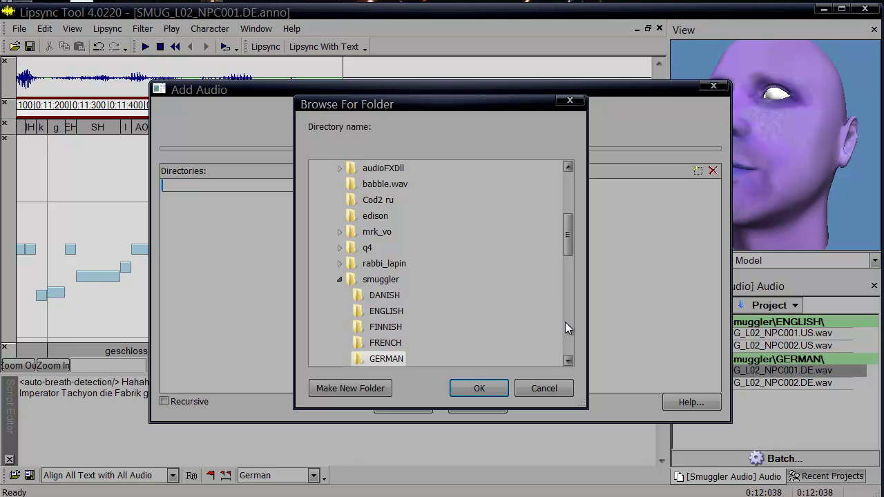
left_click(565, 322)
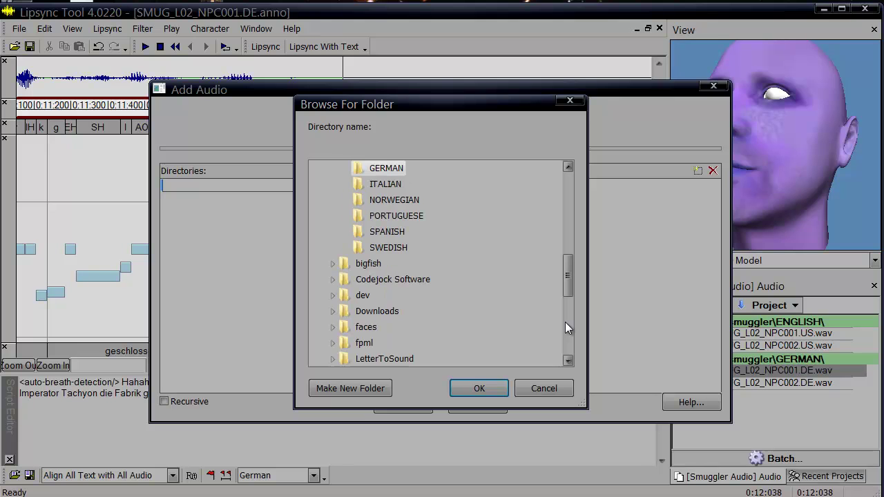
left_click(377, 184)
left_click(466, 385)
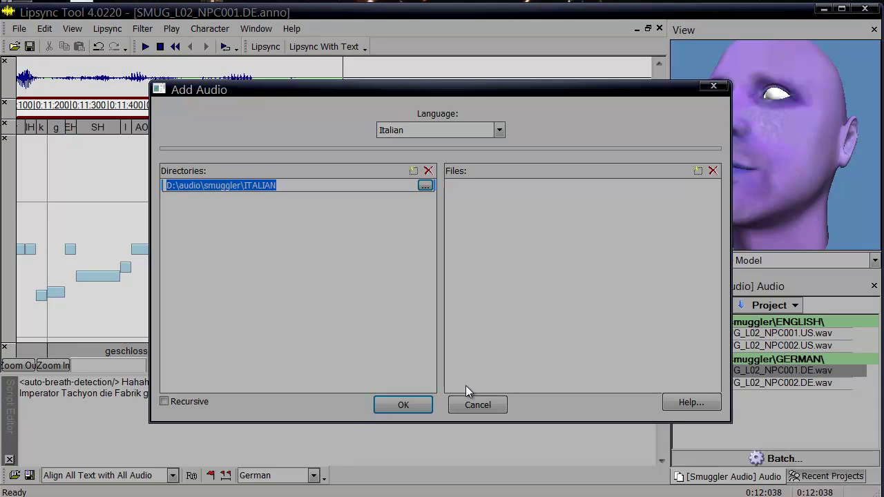
left_click(396, 407)
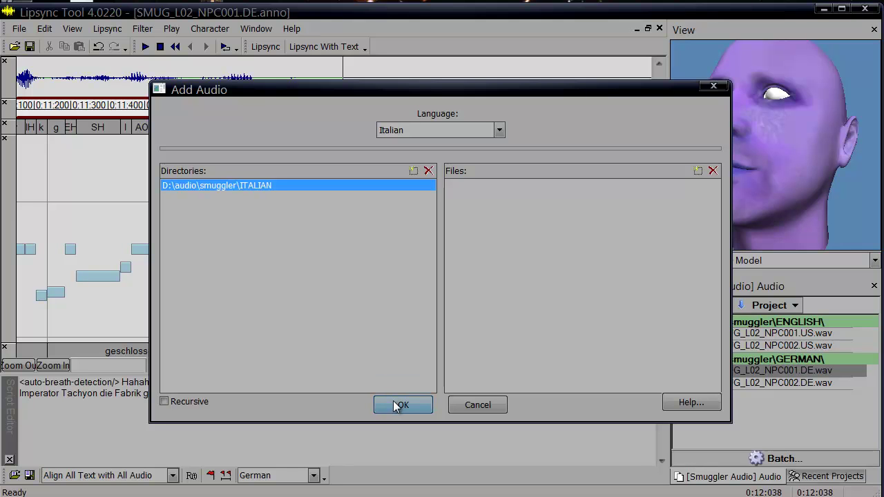
Filter the audio list to Italian only, then expand ITALIAN and select SMUG_L02_NPC002.IT.wav.
left_click(402, 409)
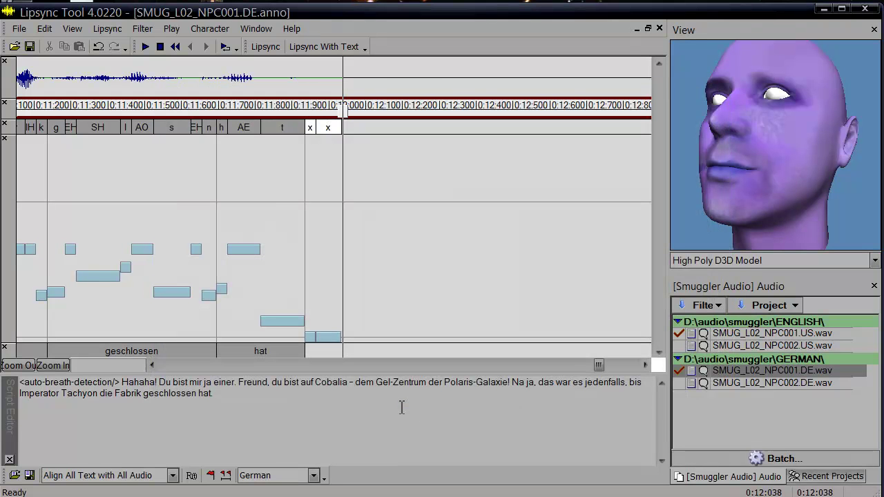
left_click(703, 306)
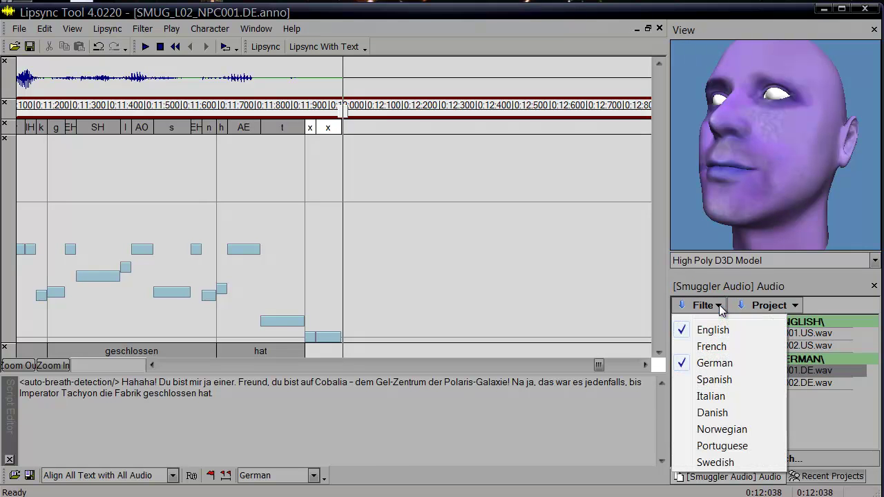
left_click(699, 332)
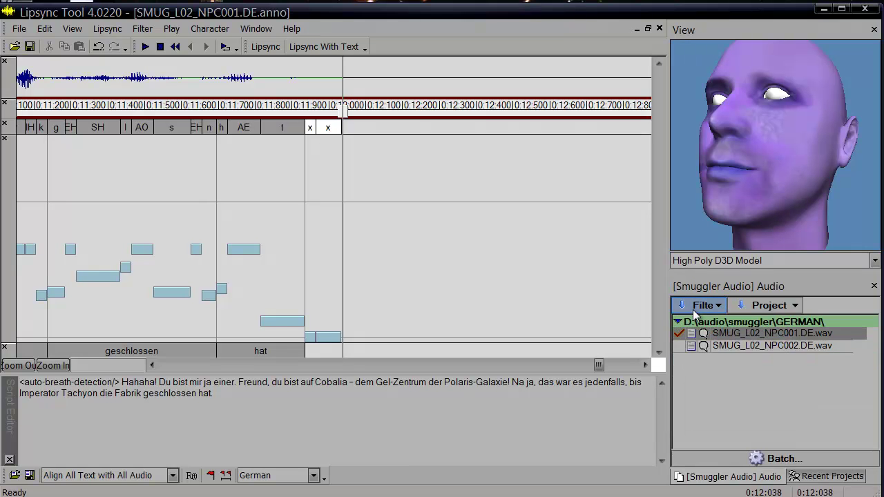
left_click(696, 310)
left_click(707, 396)
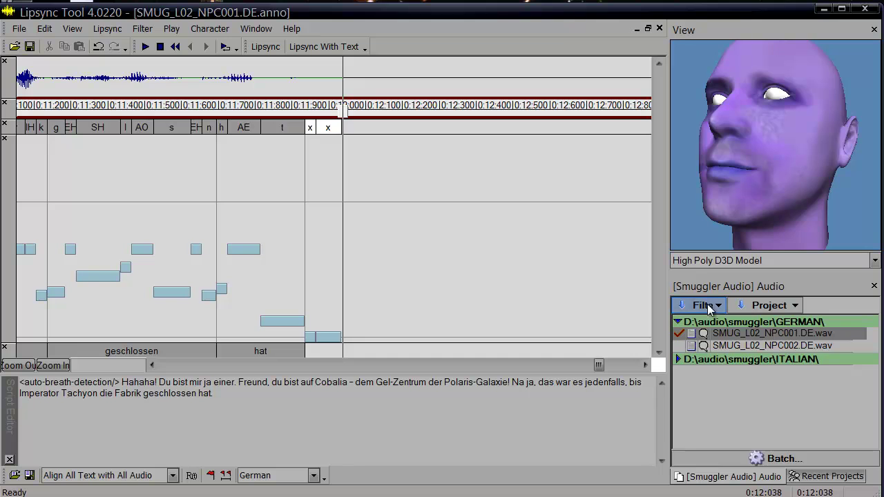
left_click(710, 306)
left_click(695, 364)
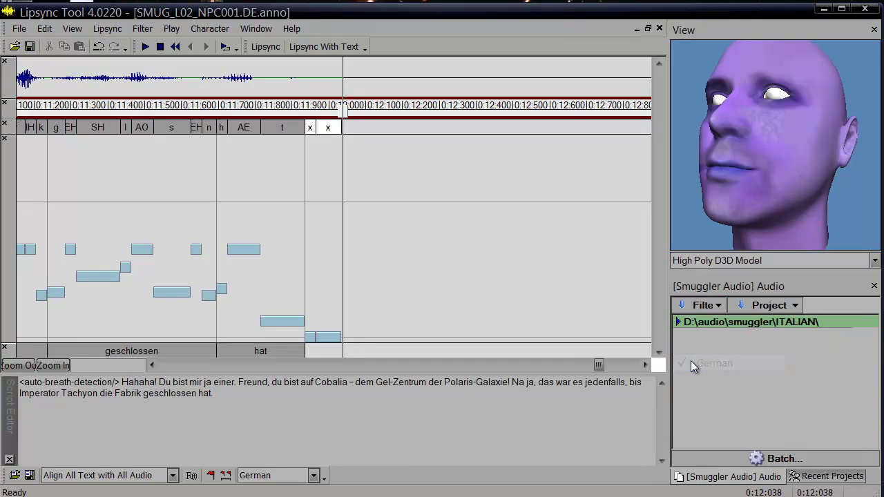
left_click(678, 322)
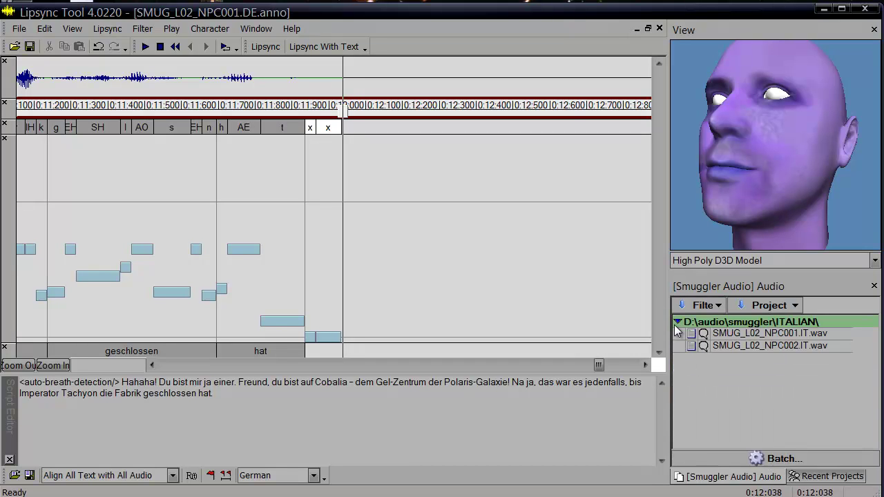
left_click(713, 346)
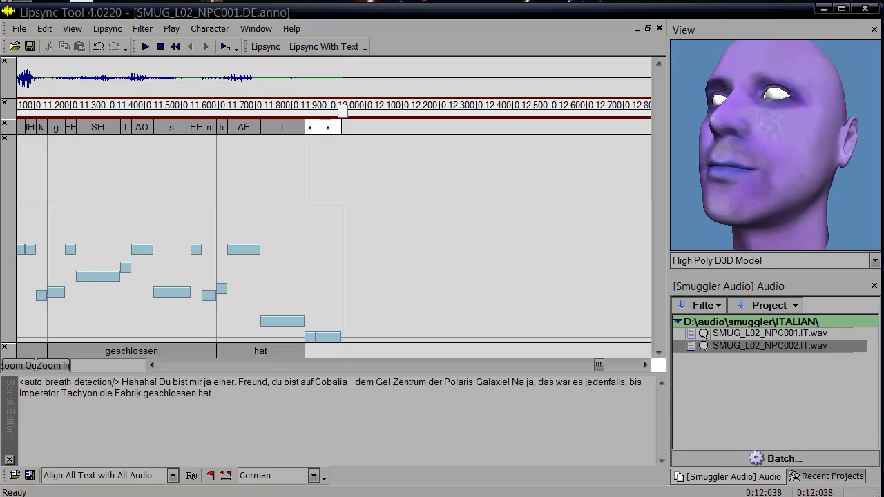
Open the recent Mark VO project, saving the Smuggler Audio changes.
left_click(833, 477)
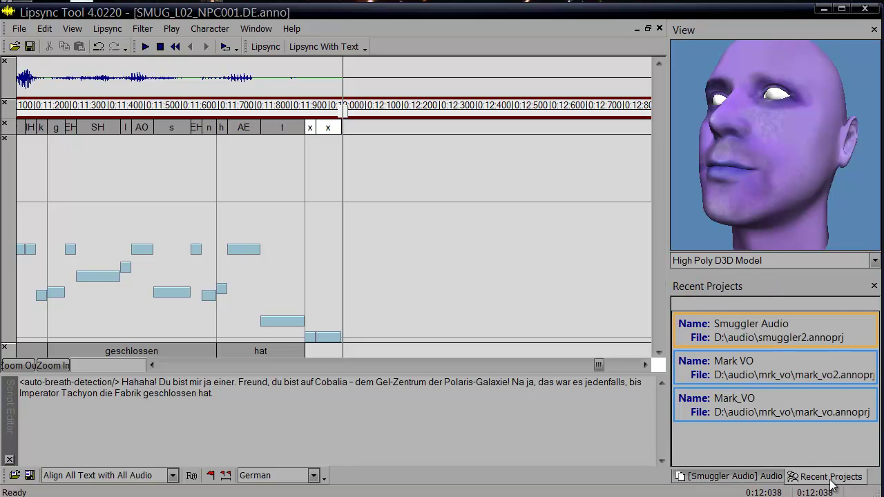
double_click(831, 380)
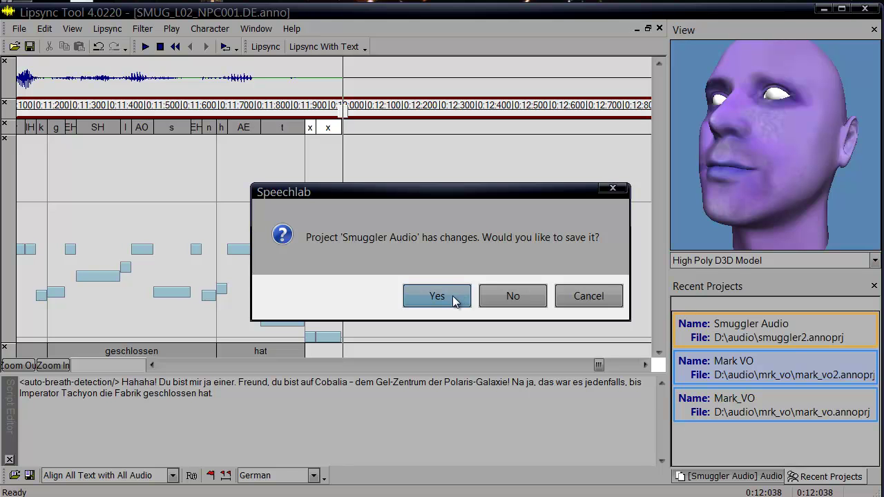
left_click(455, 301)
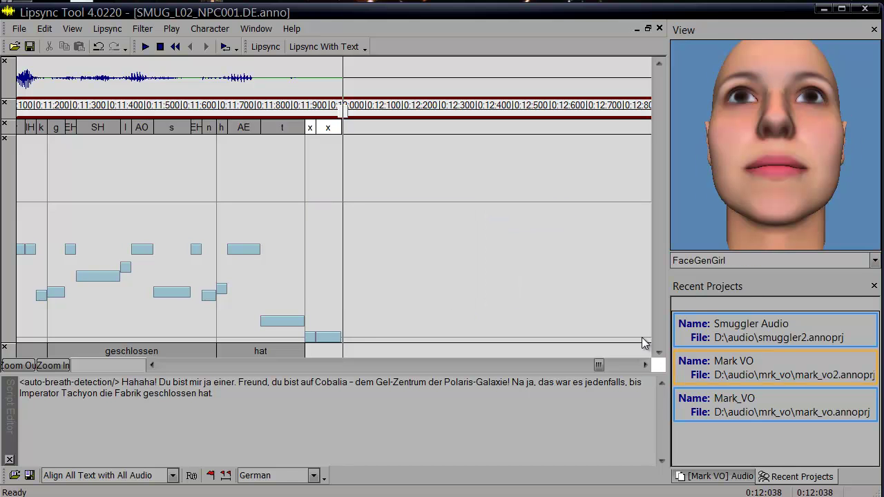
In Mark VO's audio list, expand TurkishAudio and add English to the language filter.
left_click(726, 476)
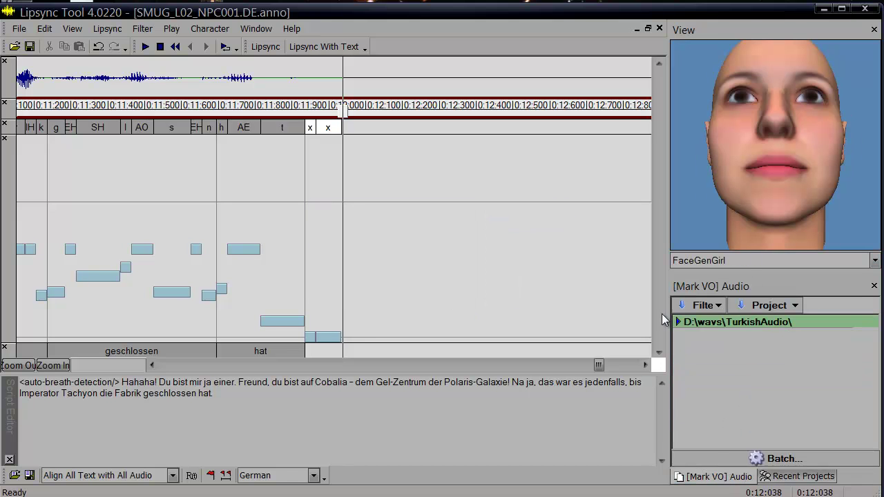
left_click(680, 322)
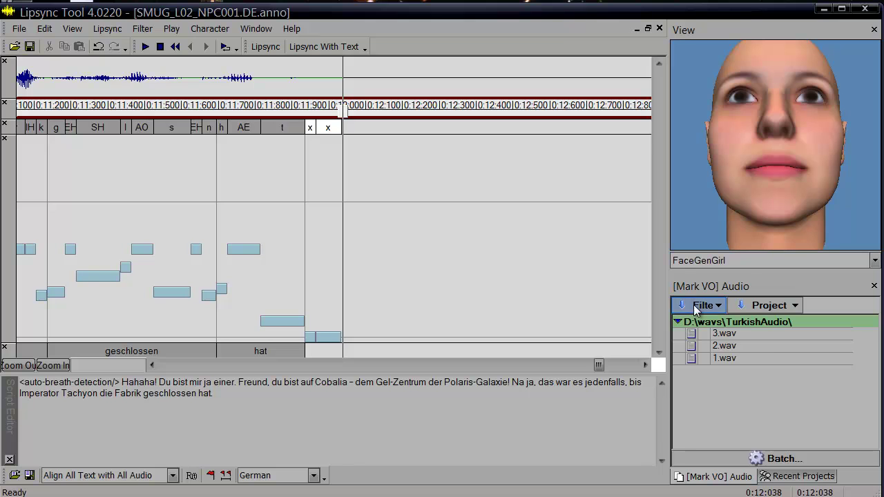
left_click(718, 307)
left_click(715, 331)
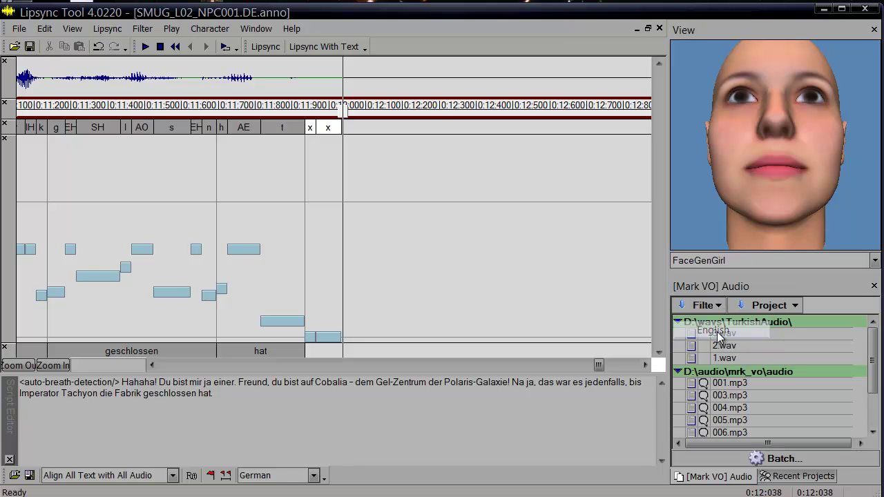
mouse_move(872, 359)
left_mouse_down()
mouse_move(870, 415)
mouse_move(872, 346)
left_mouse_up()
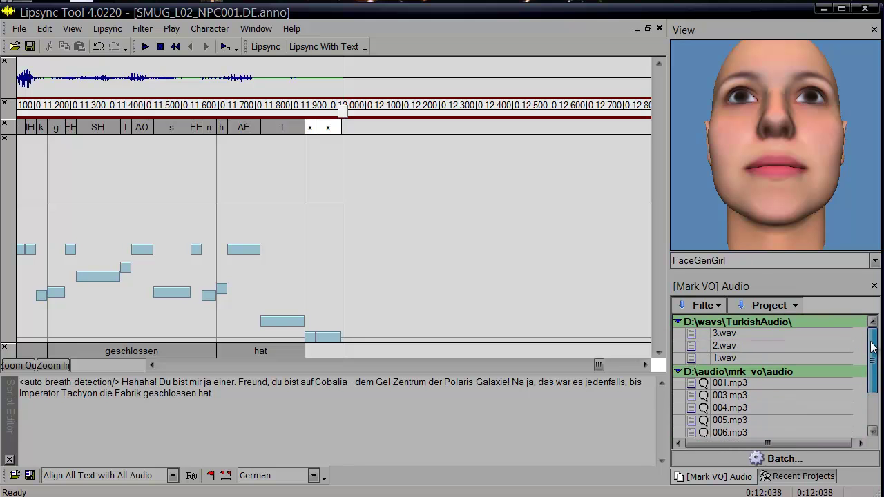